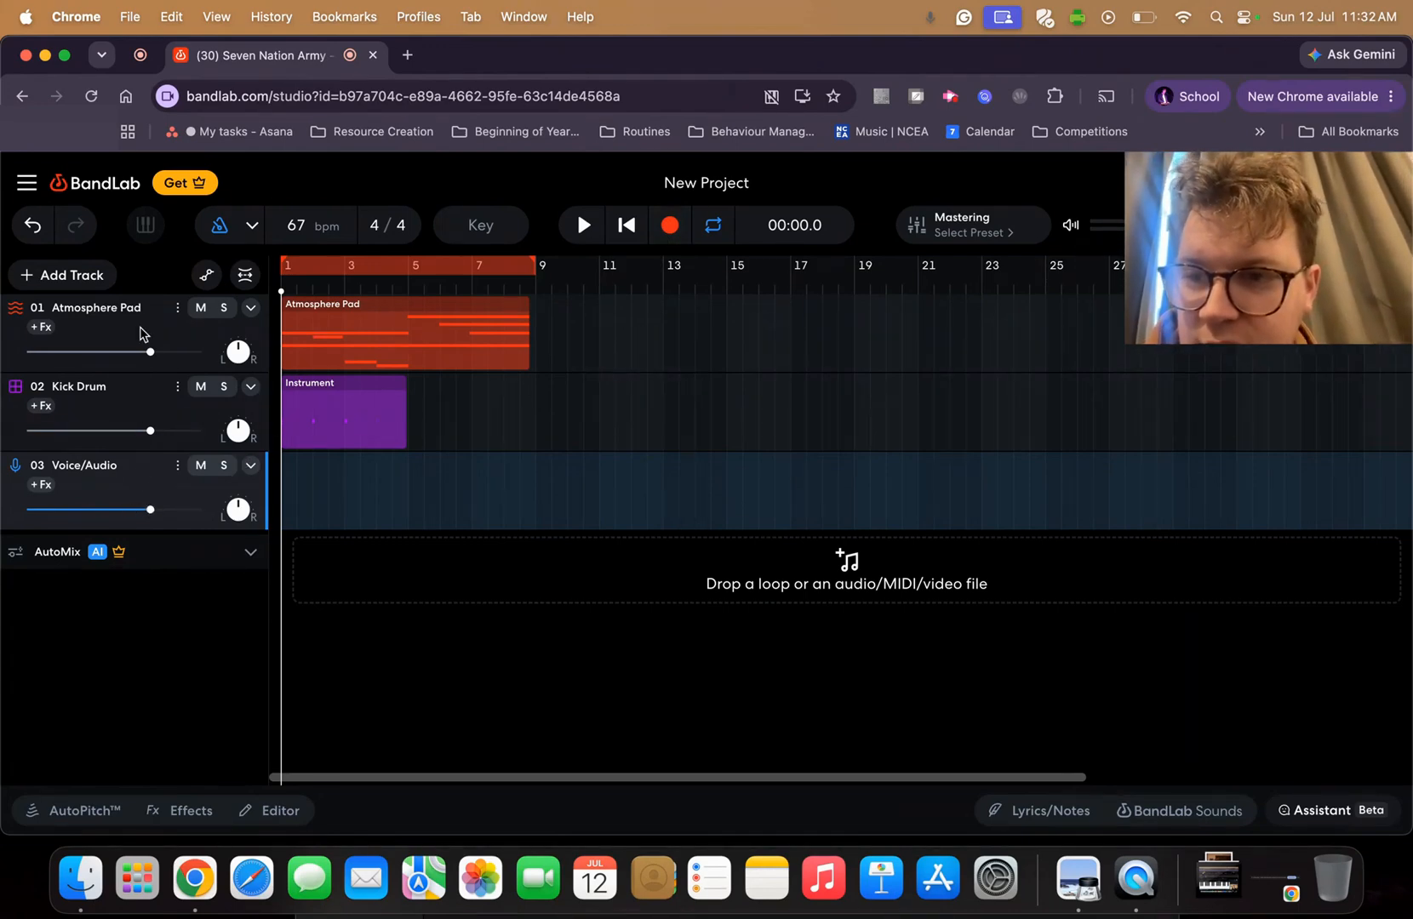
Add an extra Voice/Audio track below the existing tracks and delete it again
left_click(95, 282)
left_click(145, 390)
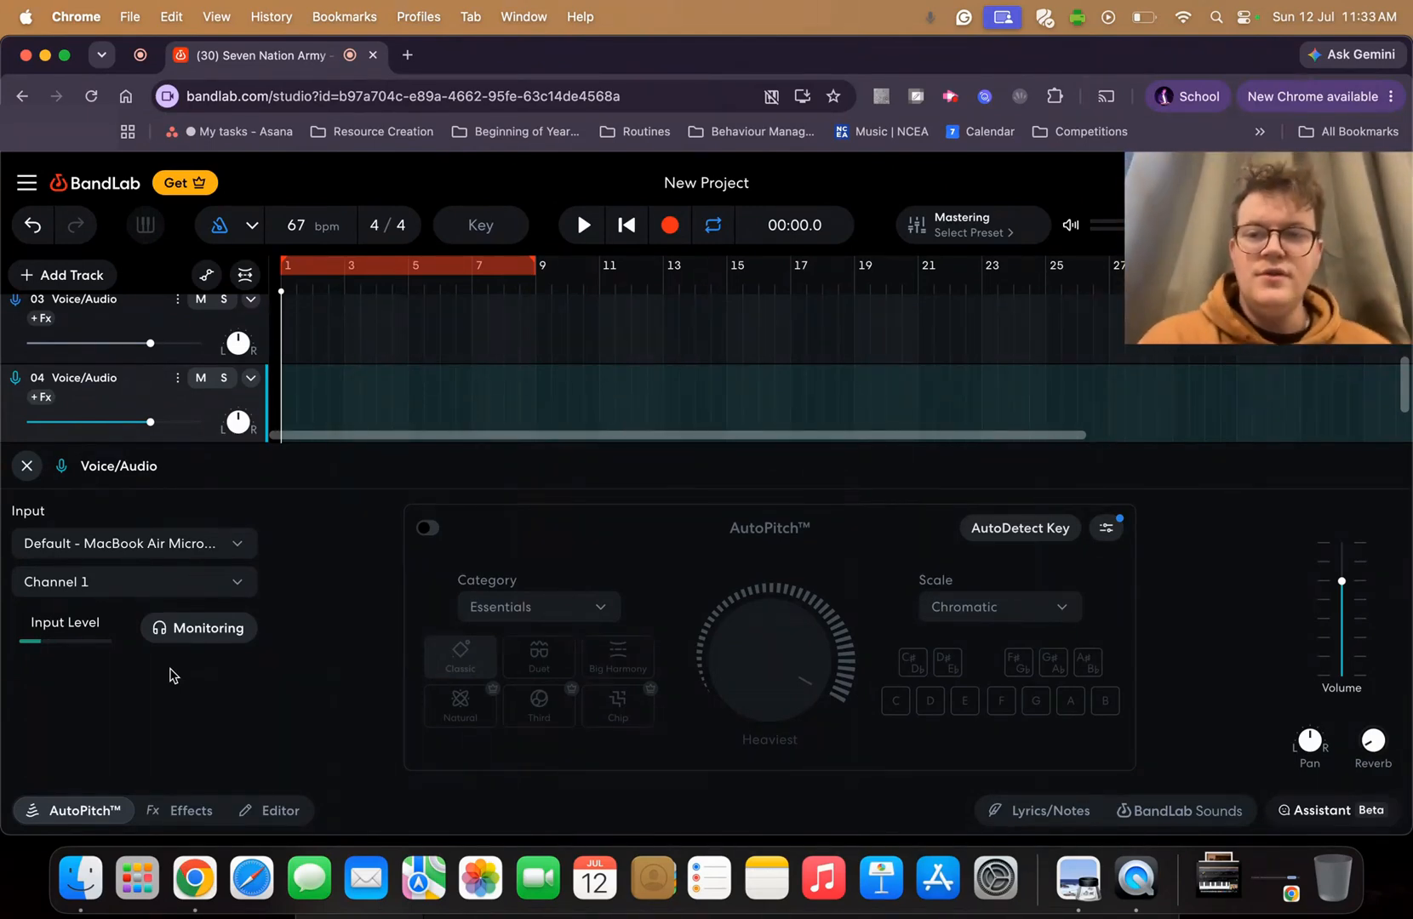
right_click(123, 397)
left_click(246, 815)
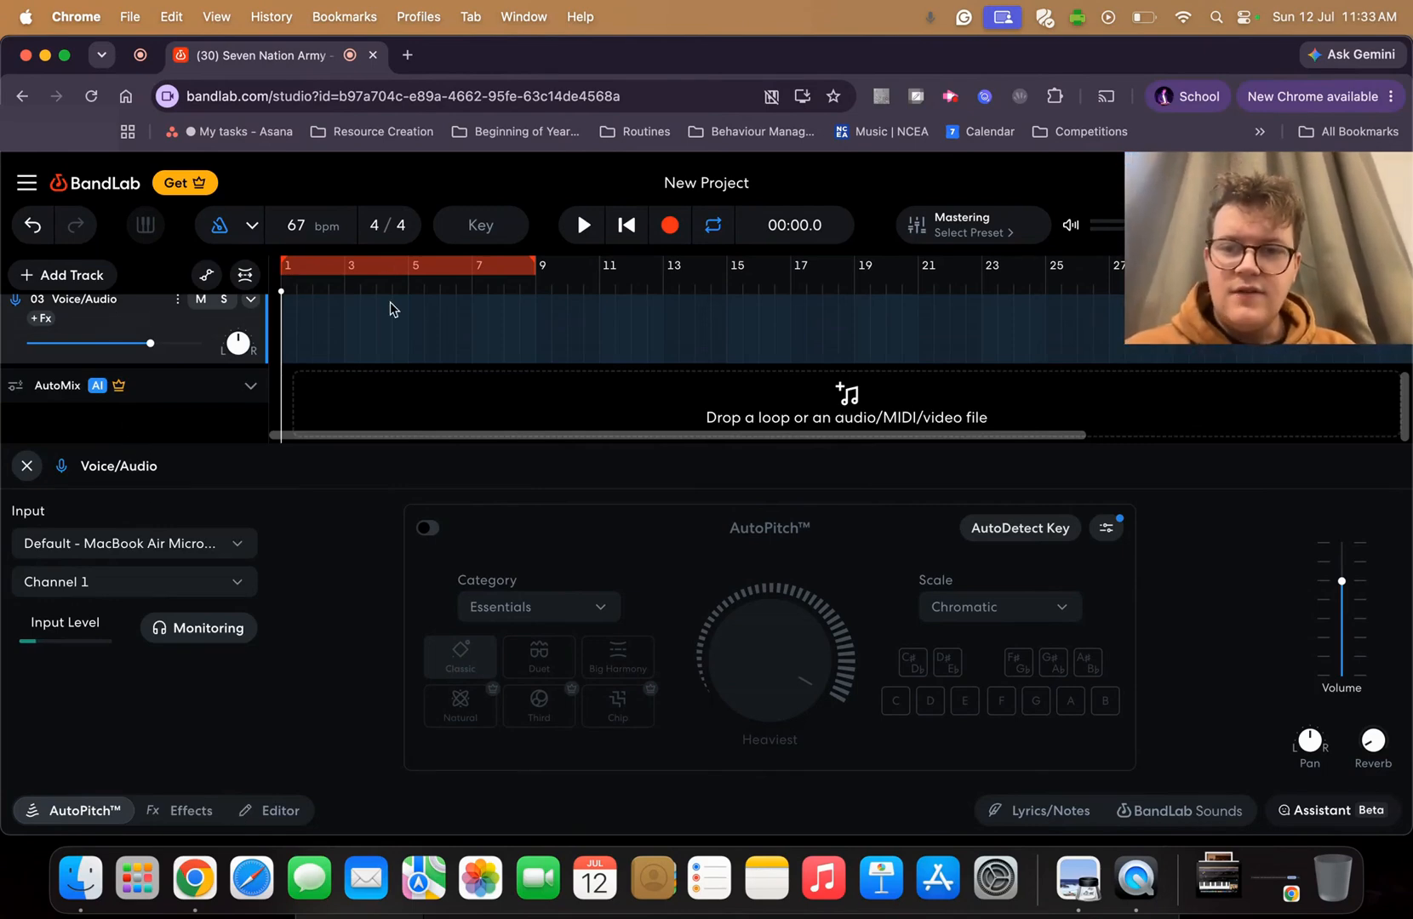
Play back the opening bars of the Atmosphere Pad and Kick Drum tracks, stop, and close the Voice/Audio track's AutoPitch settings
scroll(391, 307, "up", 5)
scroll(391, 304, "down", 1)
scroll(391, 303, "down", 2)
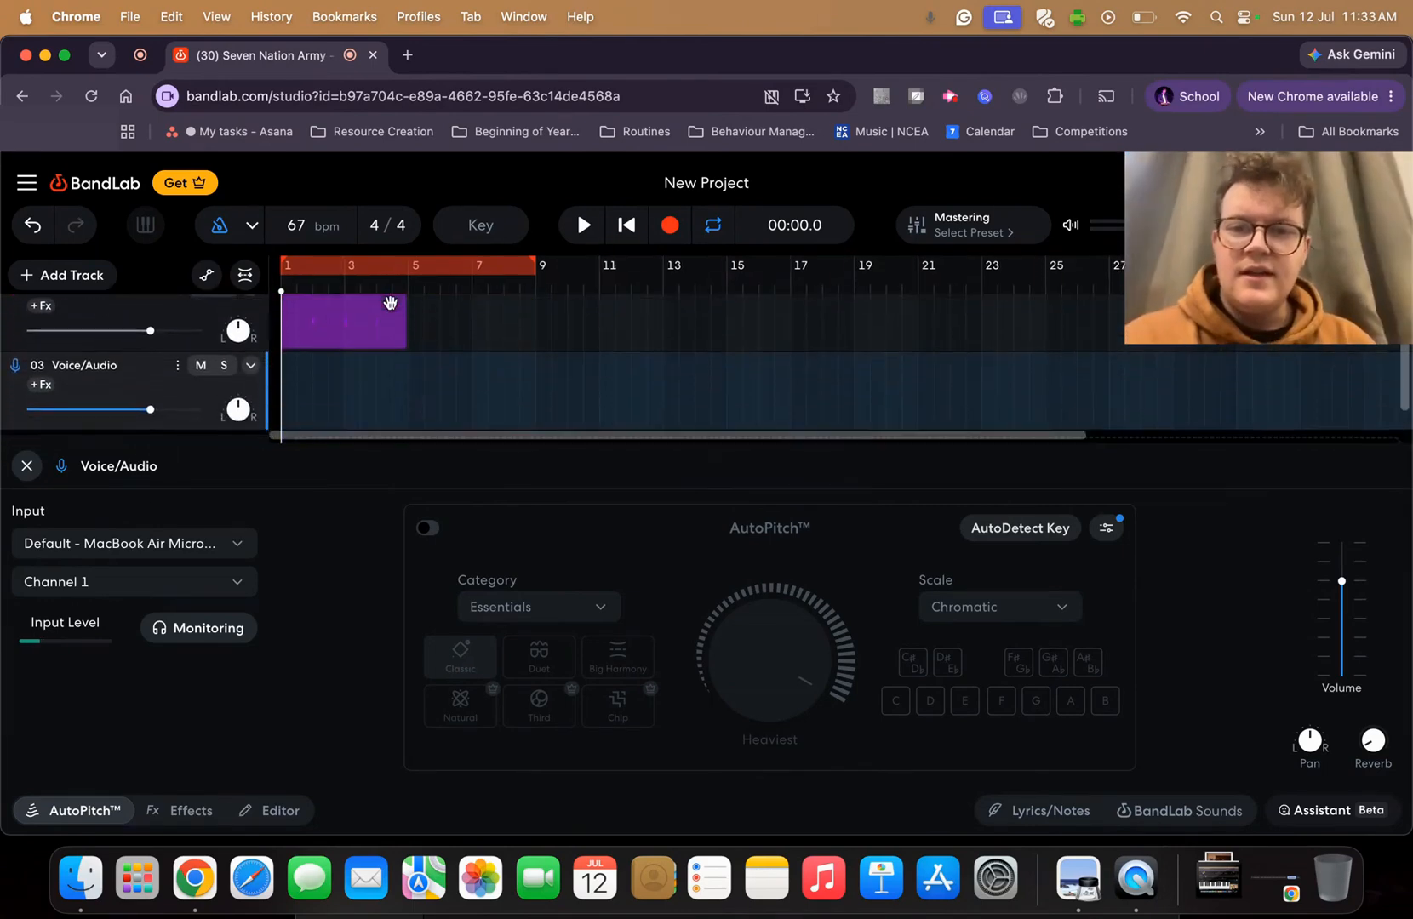
scroll(391, 303, "up", 4)
scroll(391, 303, "down", 2)
scroll(391, 303, "up", 1)
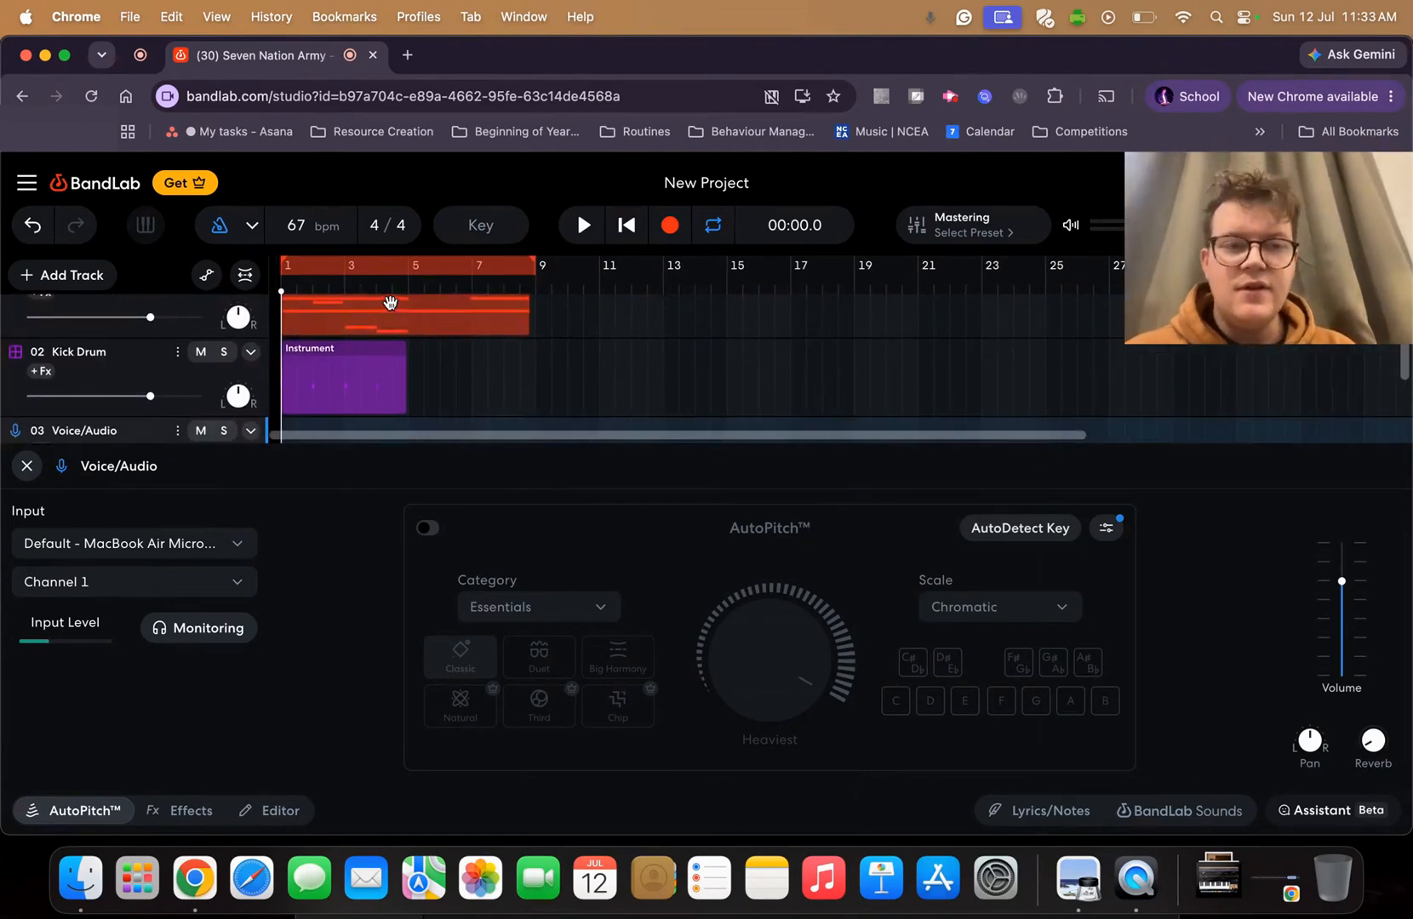
key("space")
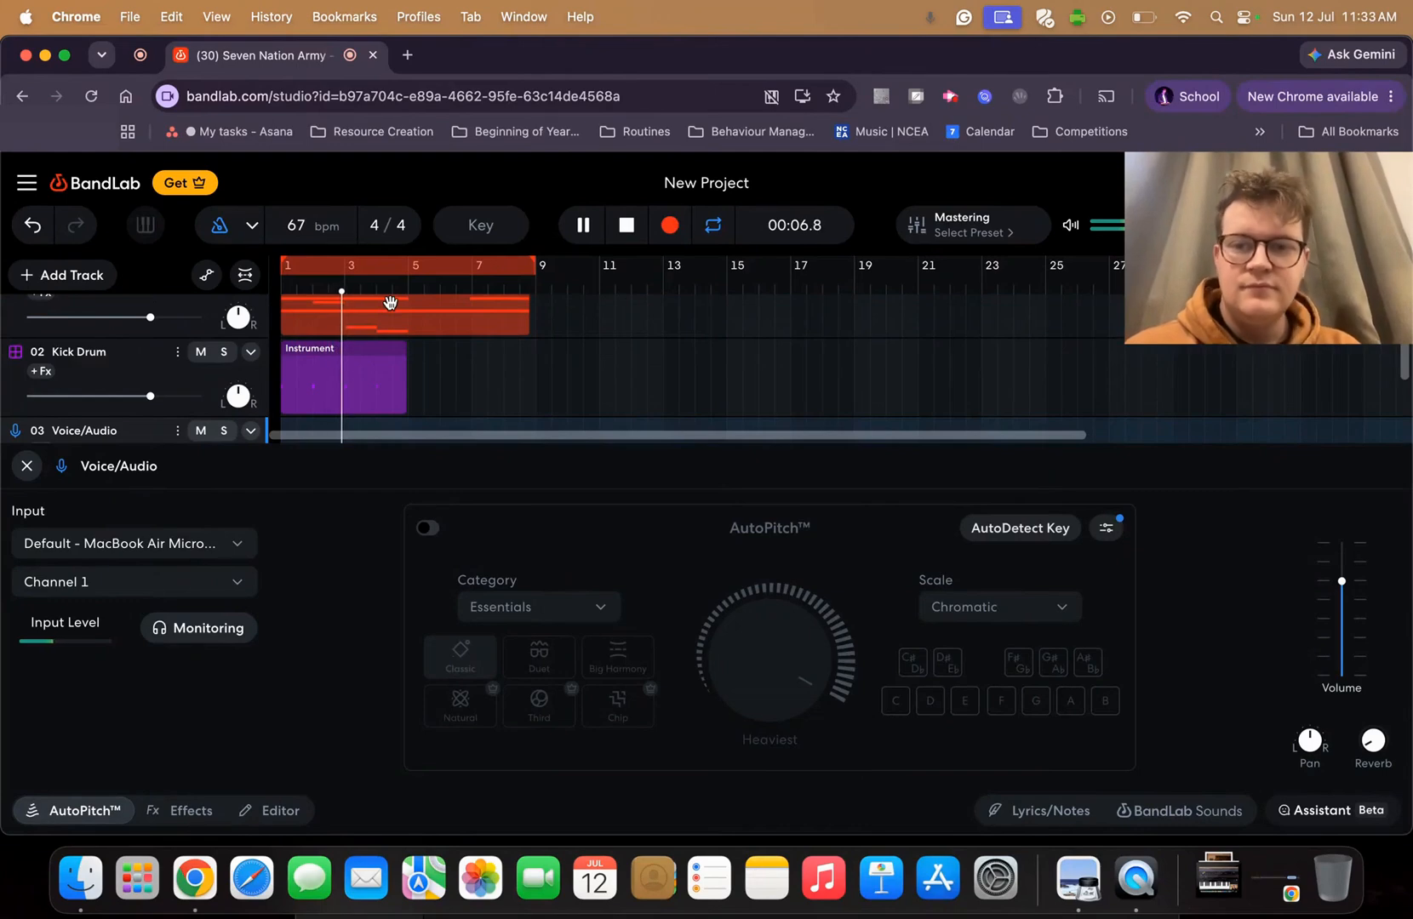
key("space")
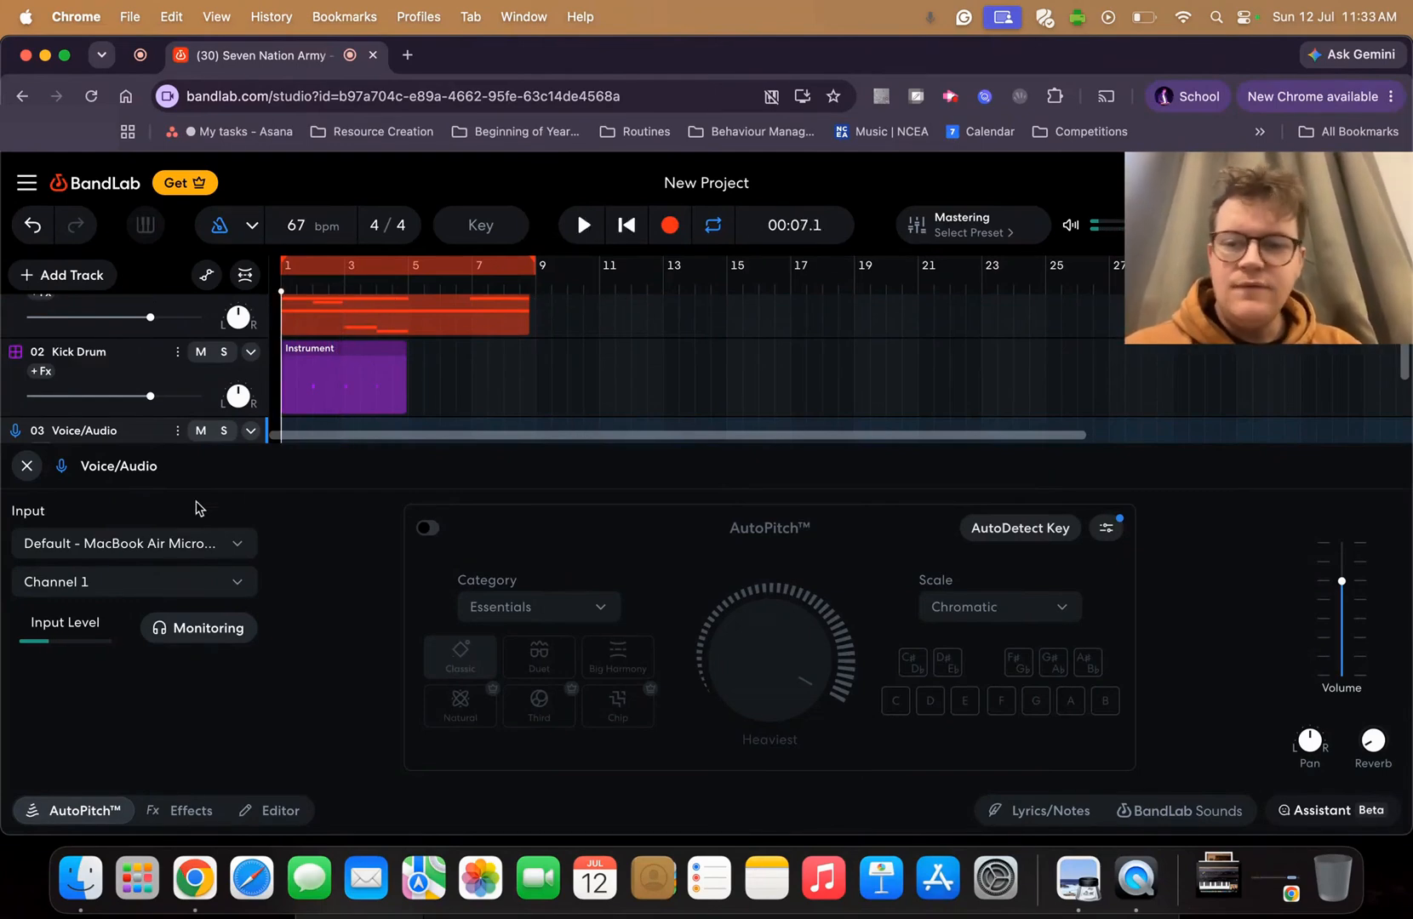
left_click(28, 467)
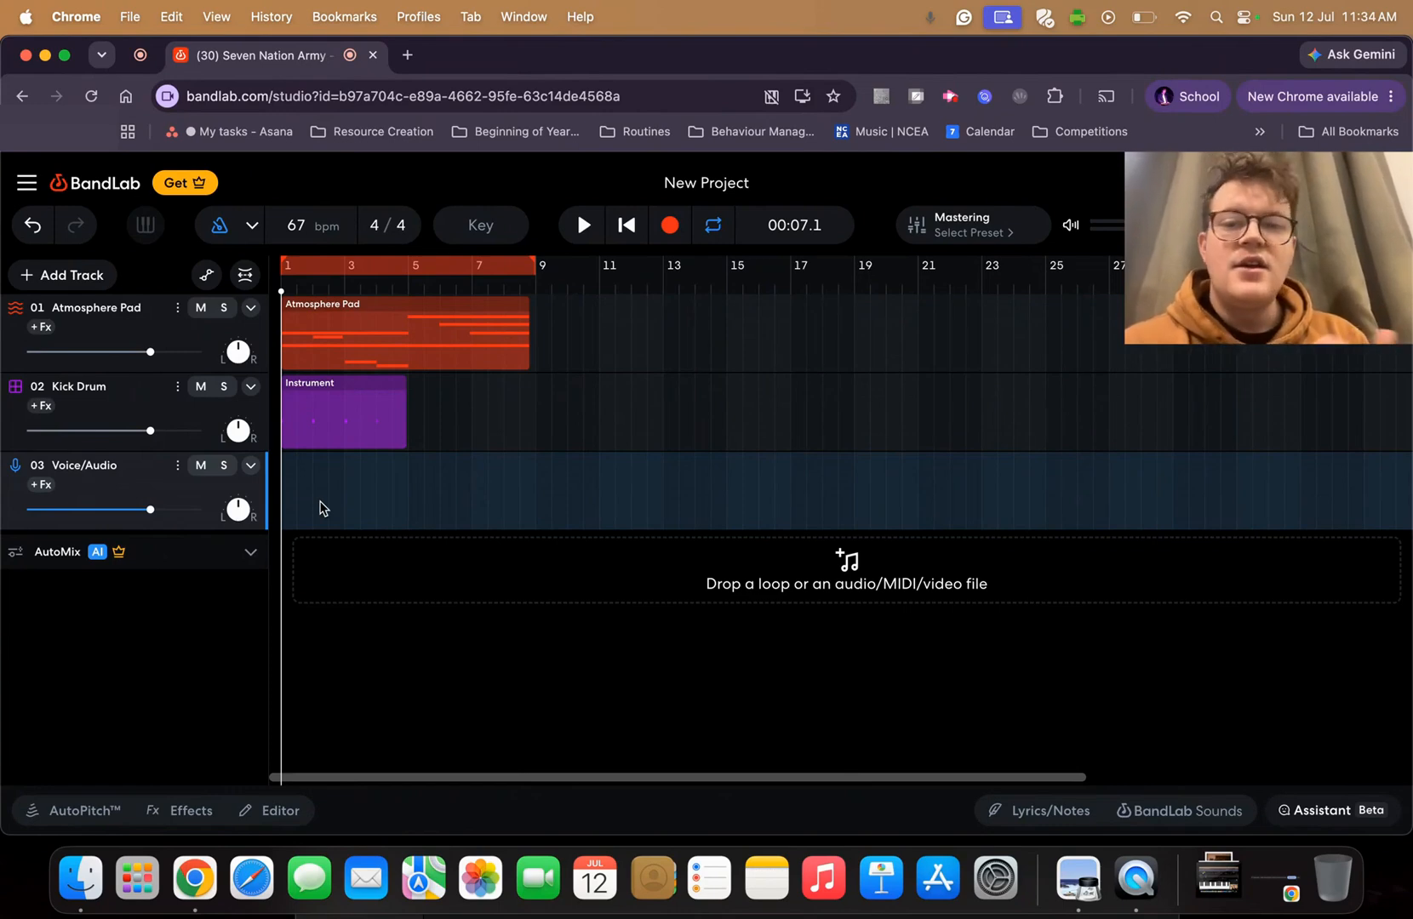
Record a first test take of about four bars on the Voice/Audio track
left_click(672, 227)
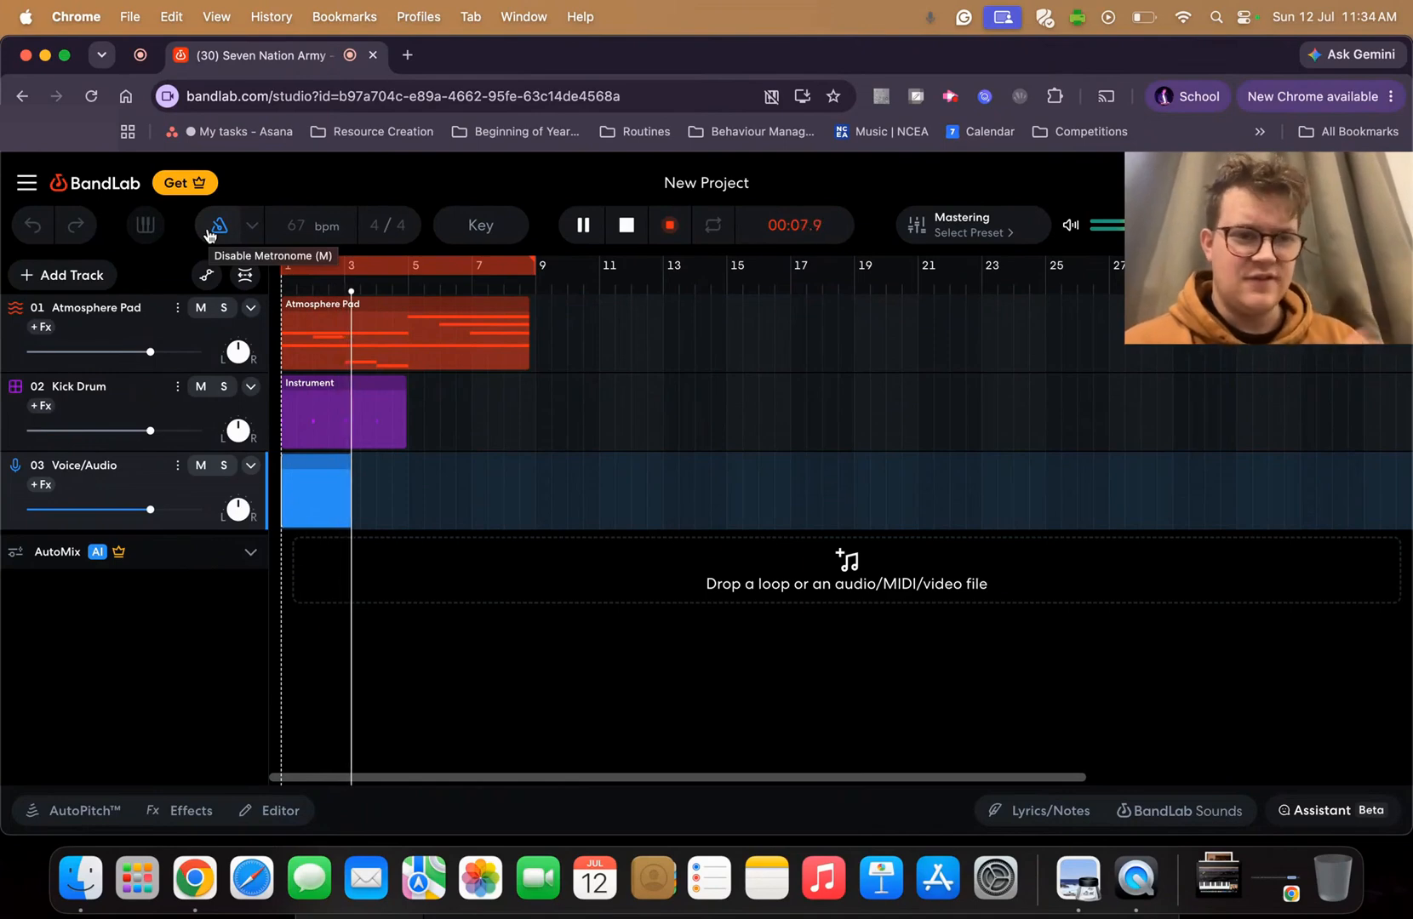
left_click(626, 227)
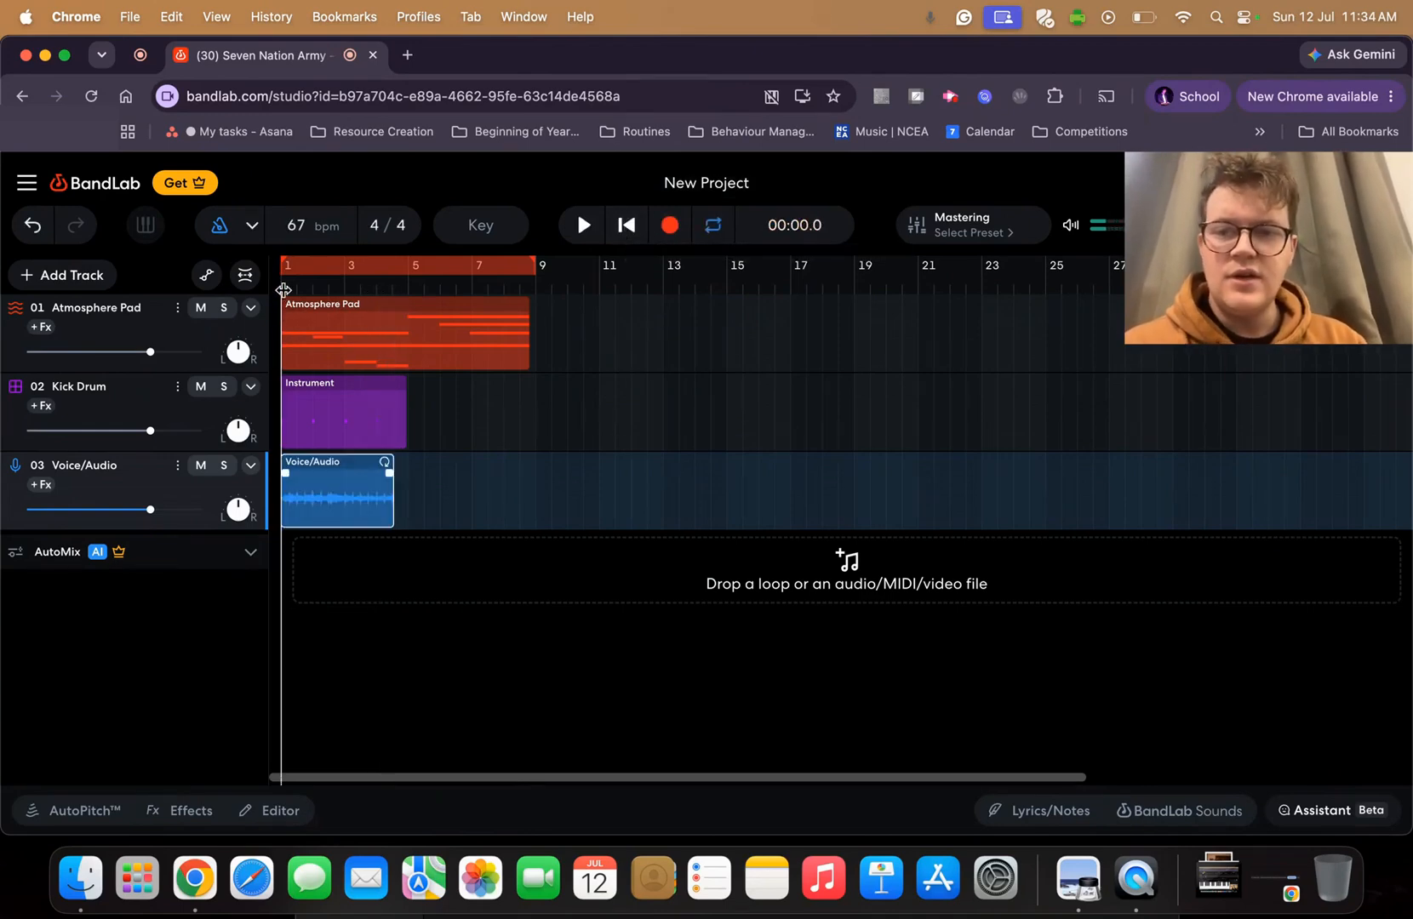
Play back the take, lower the Kick Drum and Atmosphere Pad volumes to about one sixth of their range, and turn off the metronome
key("space")
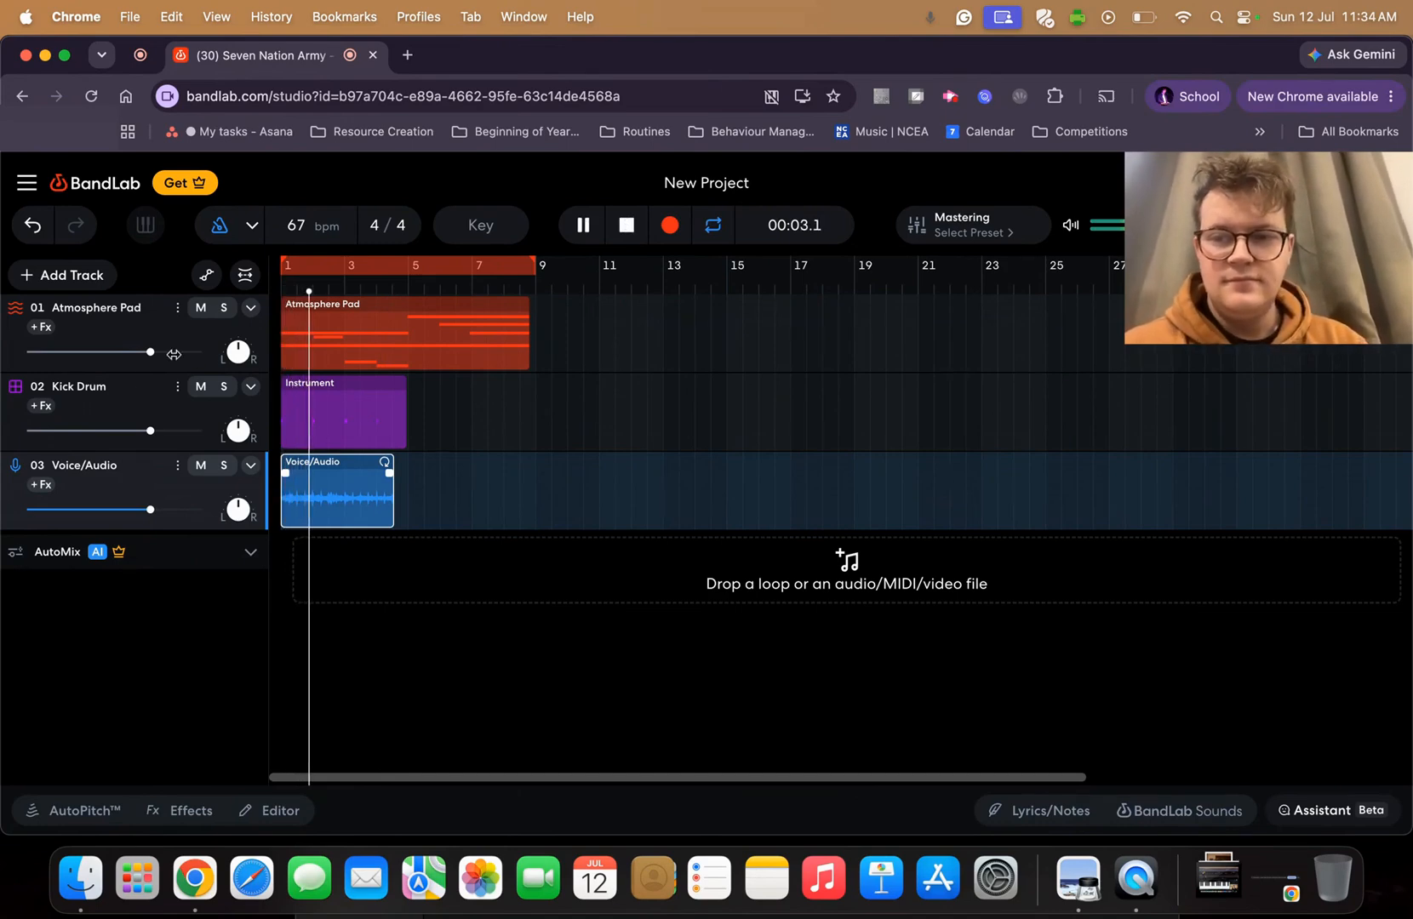
left_click_drag(147, 435, 68, 431)
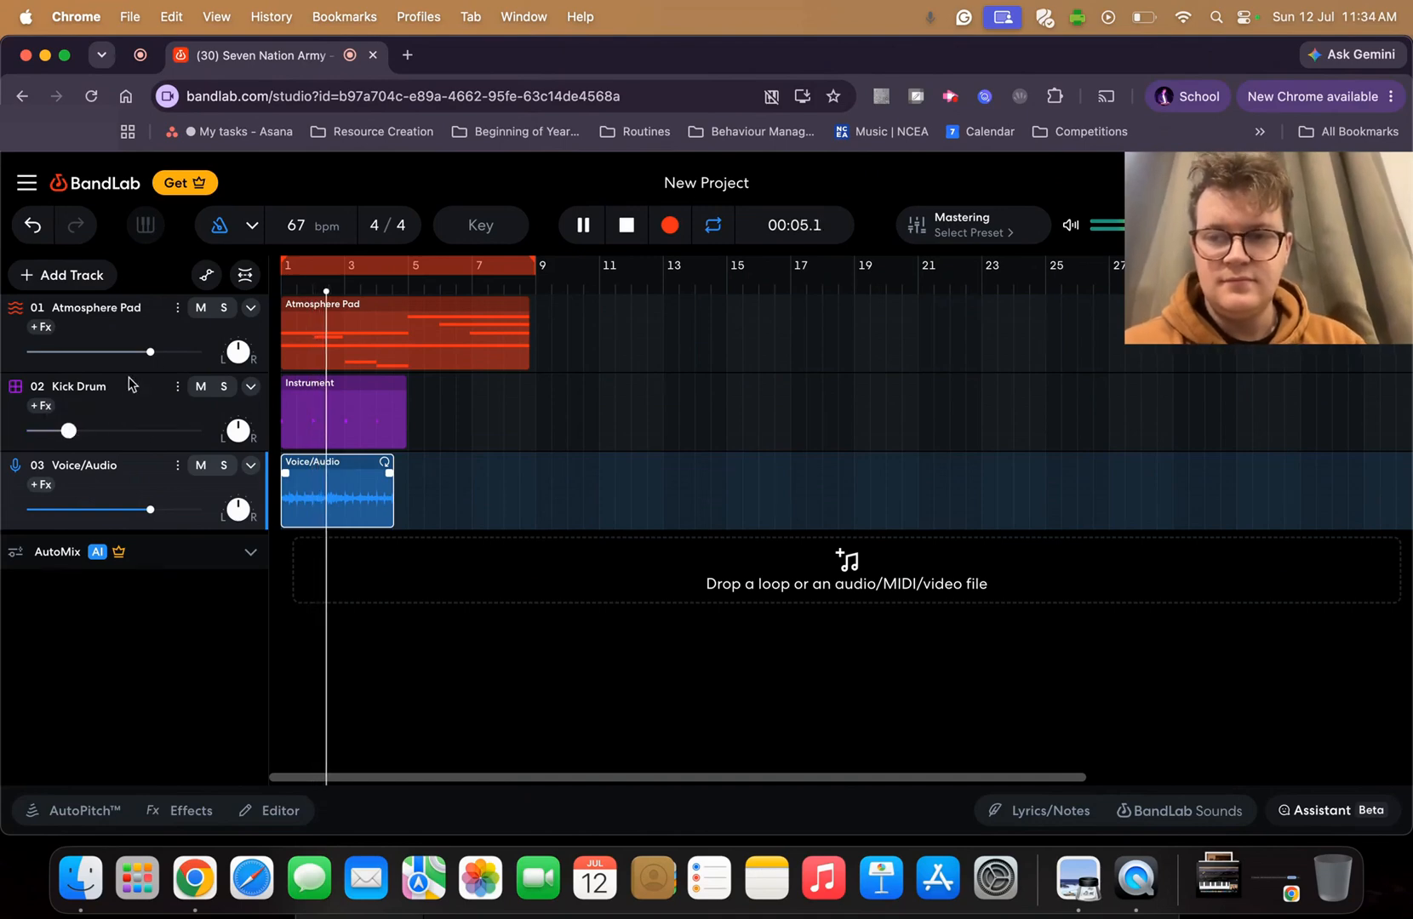
left_click_drag(150, 349, 69, 351)
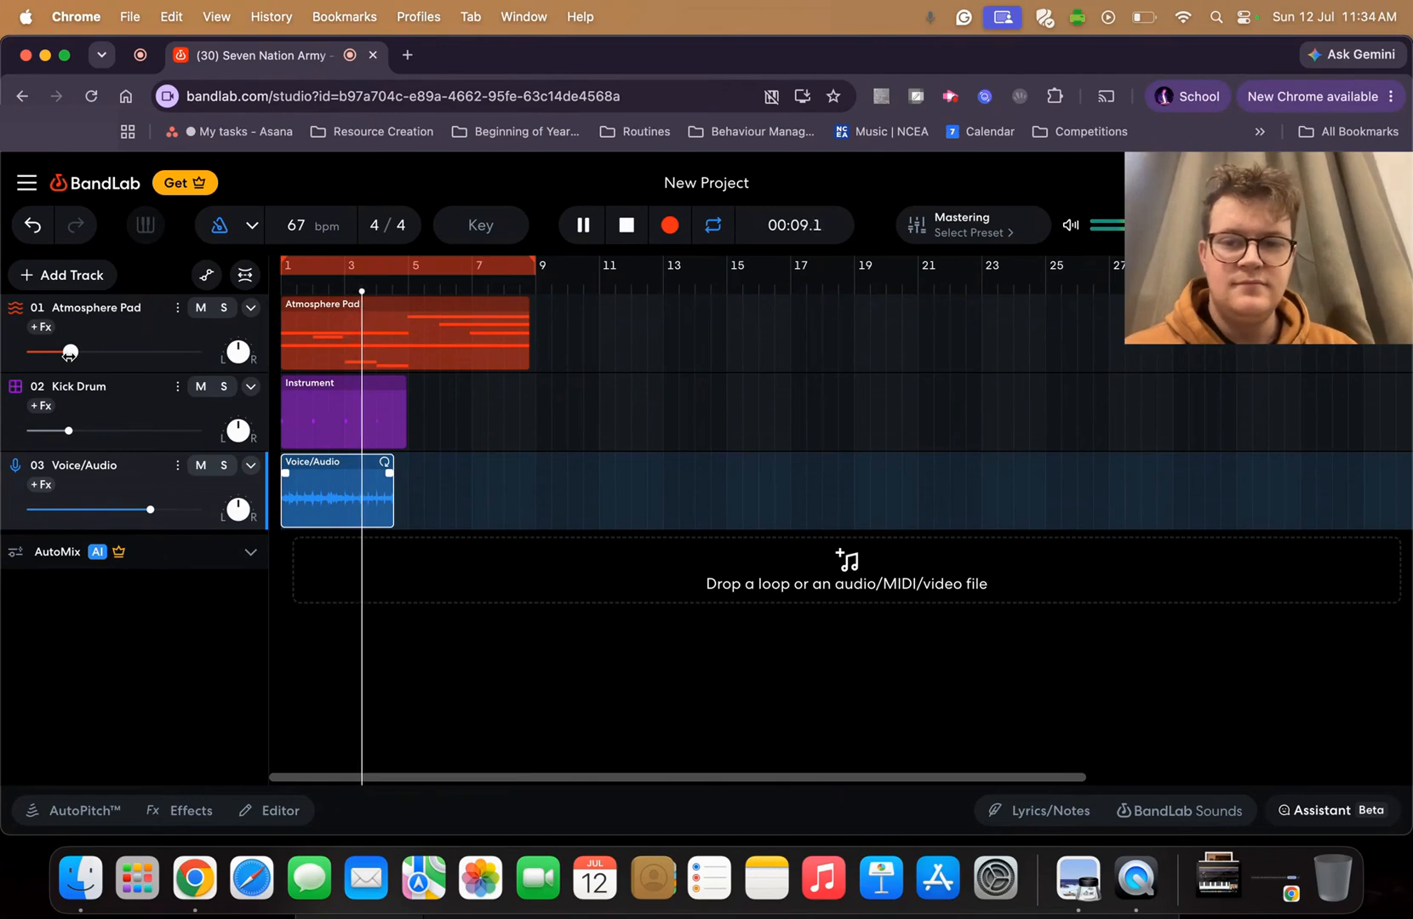
key("space")
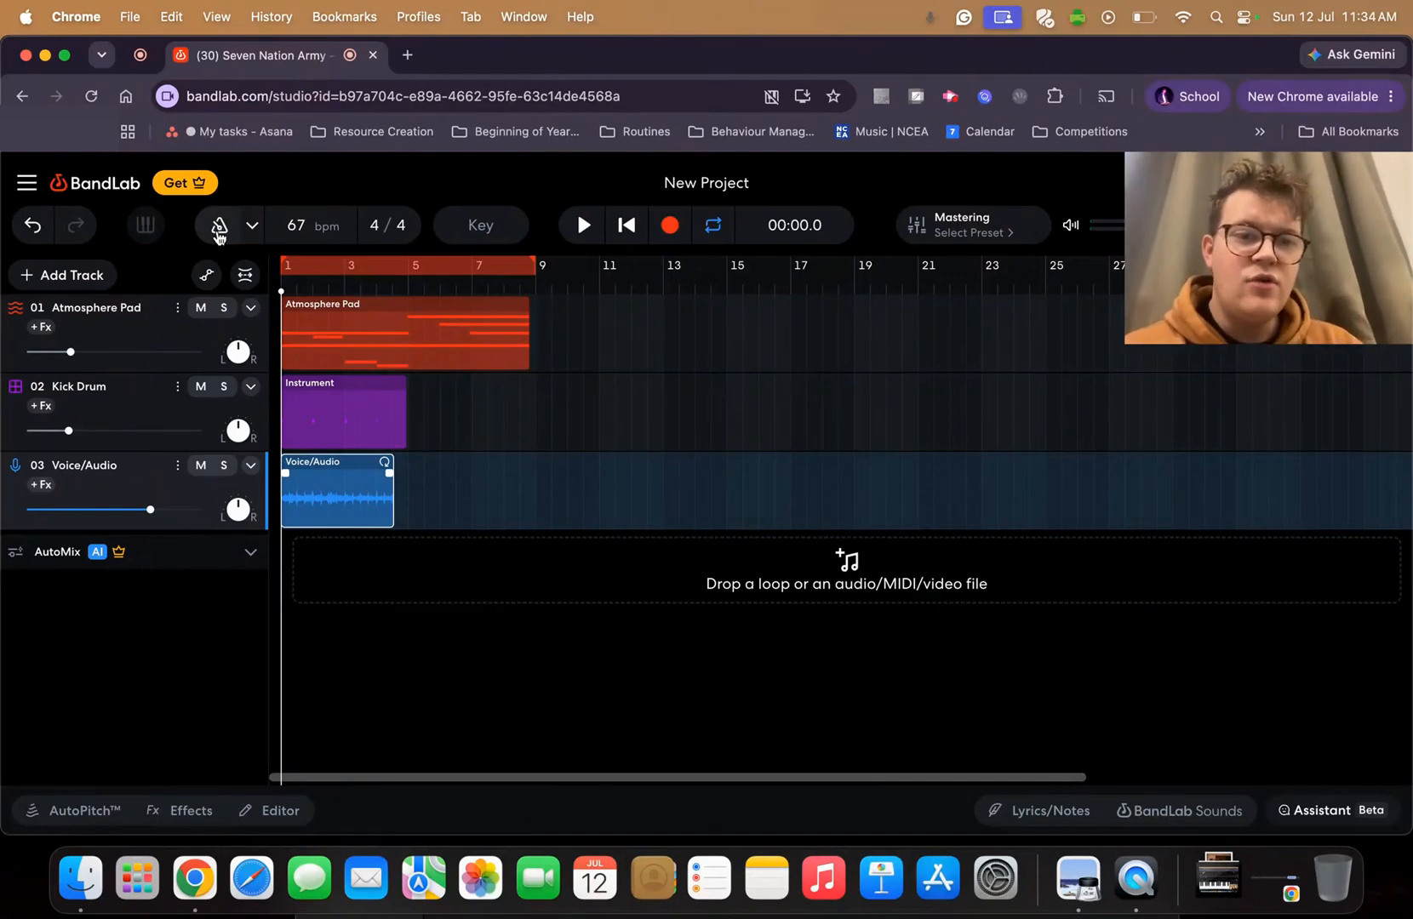
mouse_move(71, 352)
left_mouse_down()
mouse_move(166, 351)
mouse_move(57, 352)
left_mouse_up()
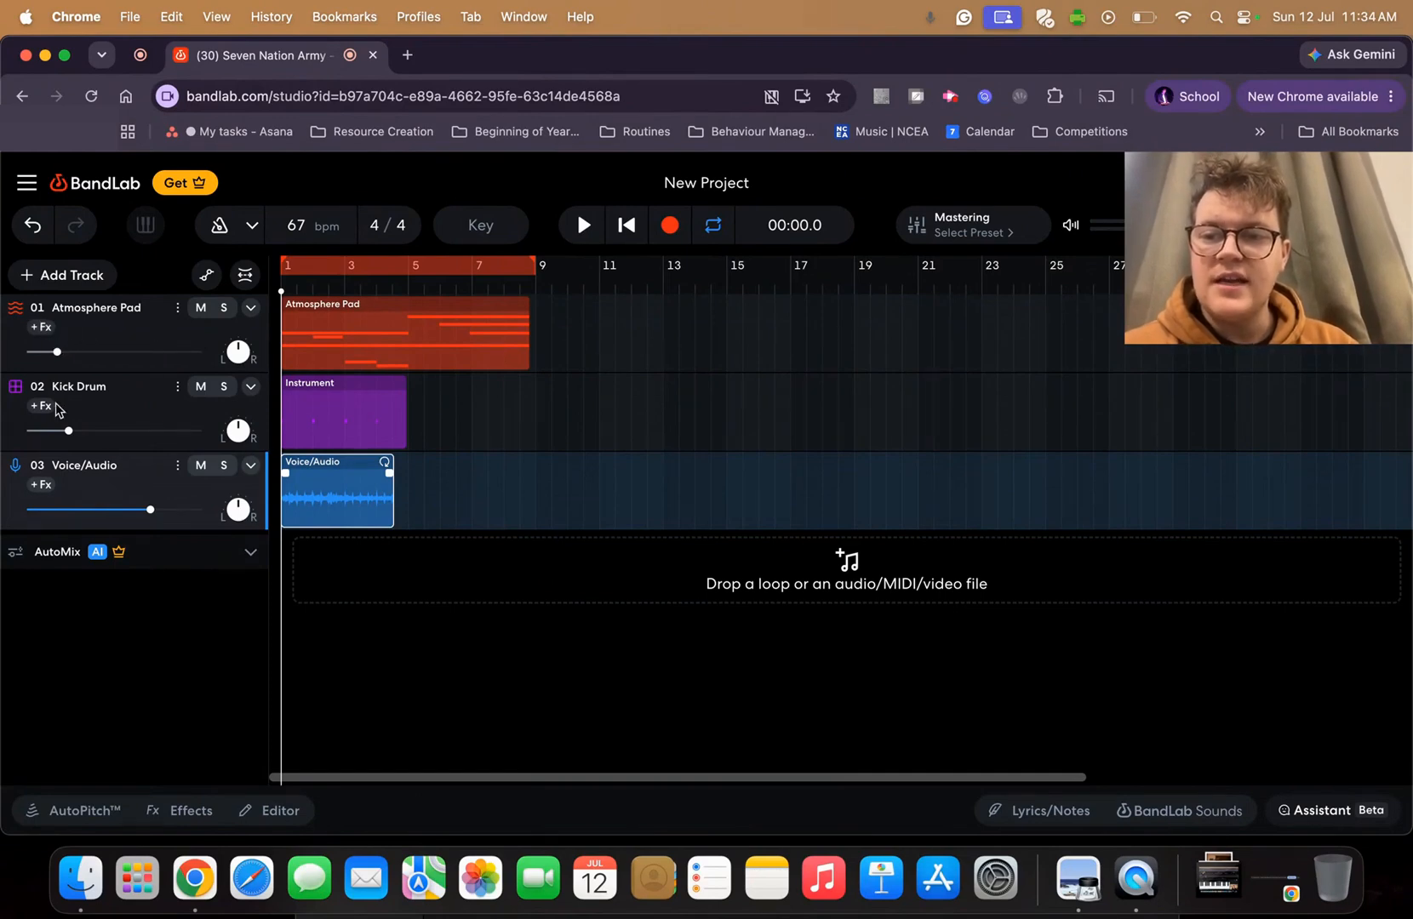
left_click_drag(68, 431, 52, 431)
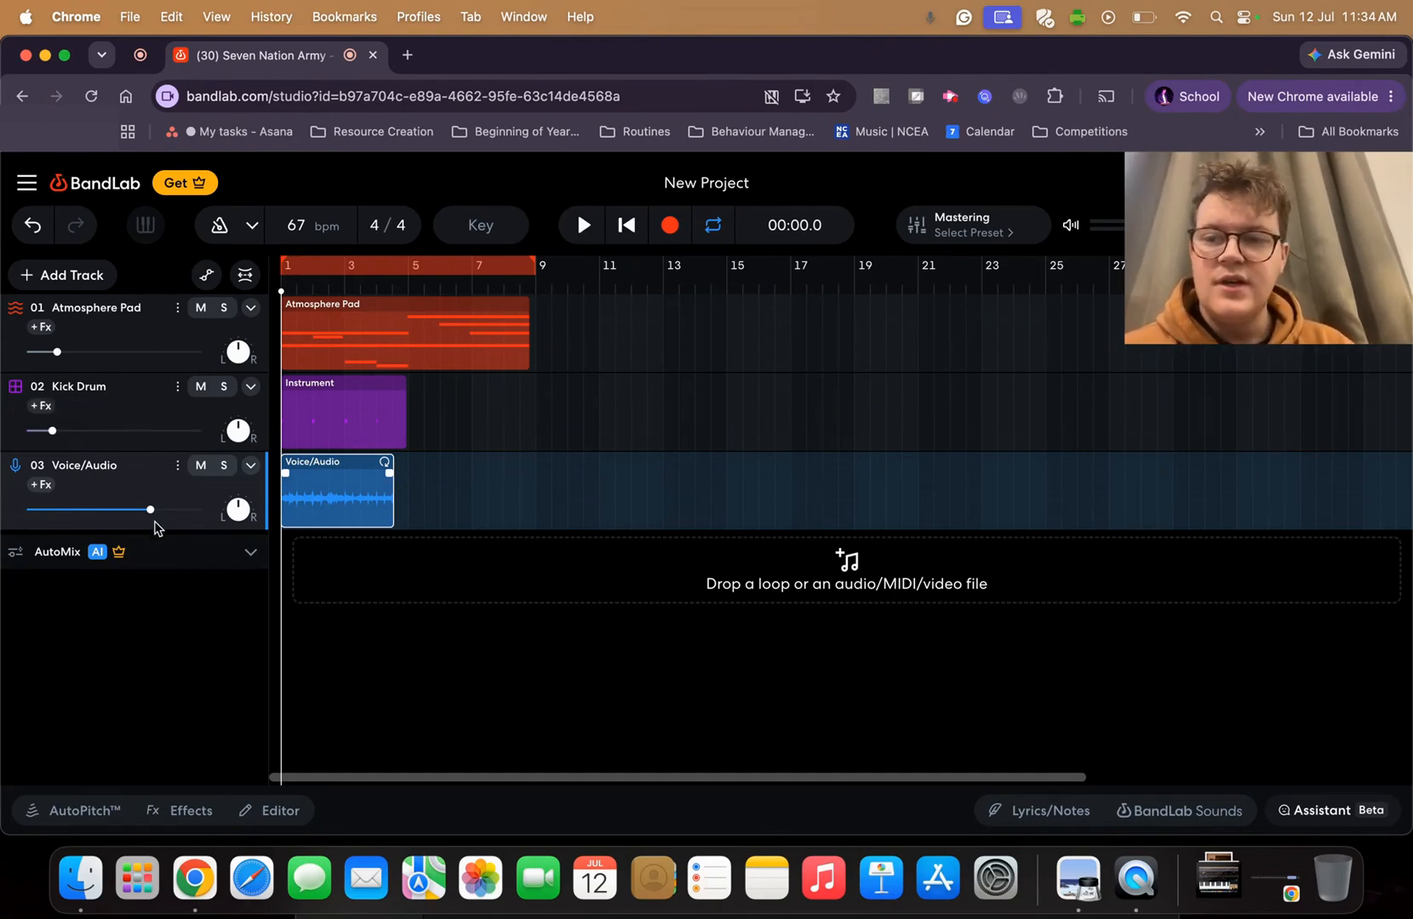
Delete the first voice take and record a second one from bar 1 on the Voice/Audio track
key("Delete")
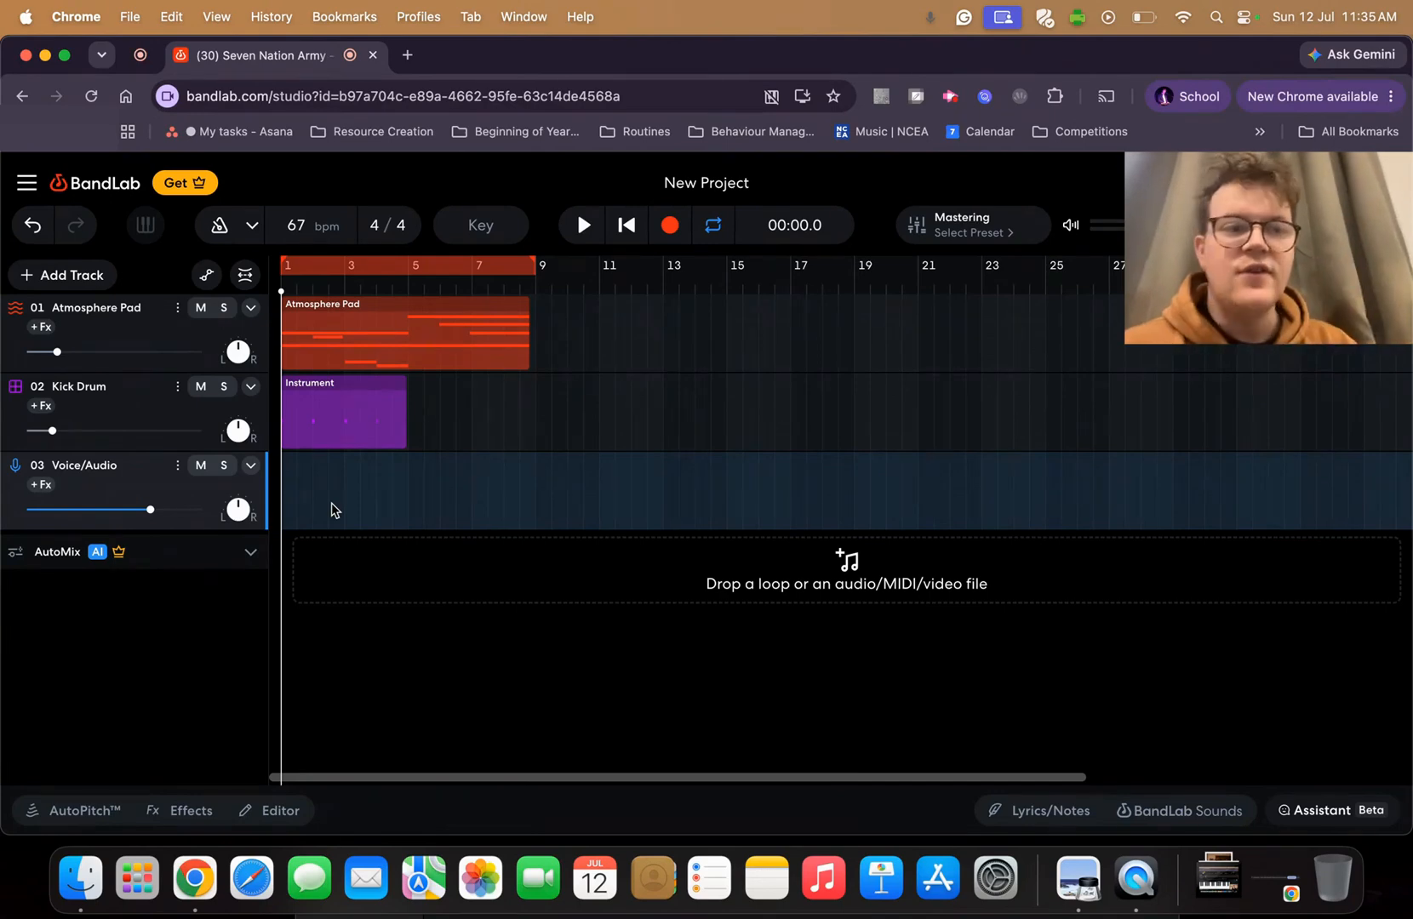
left_click(669, 226)
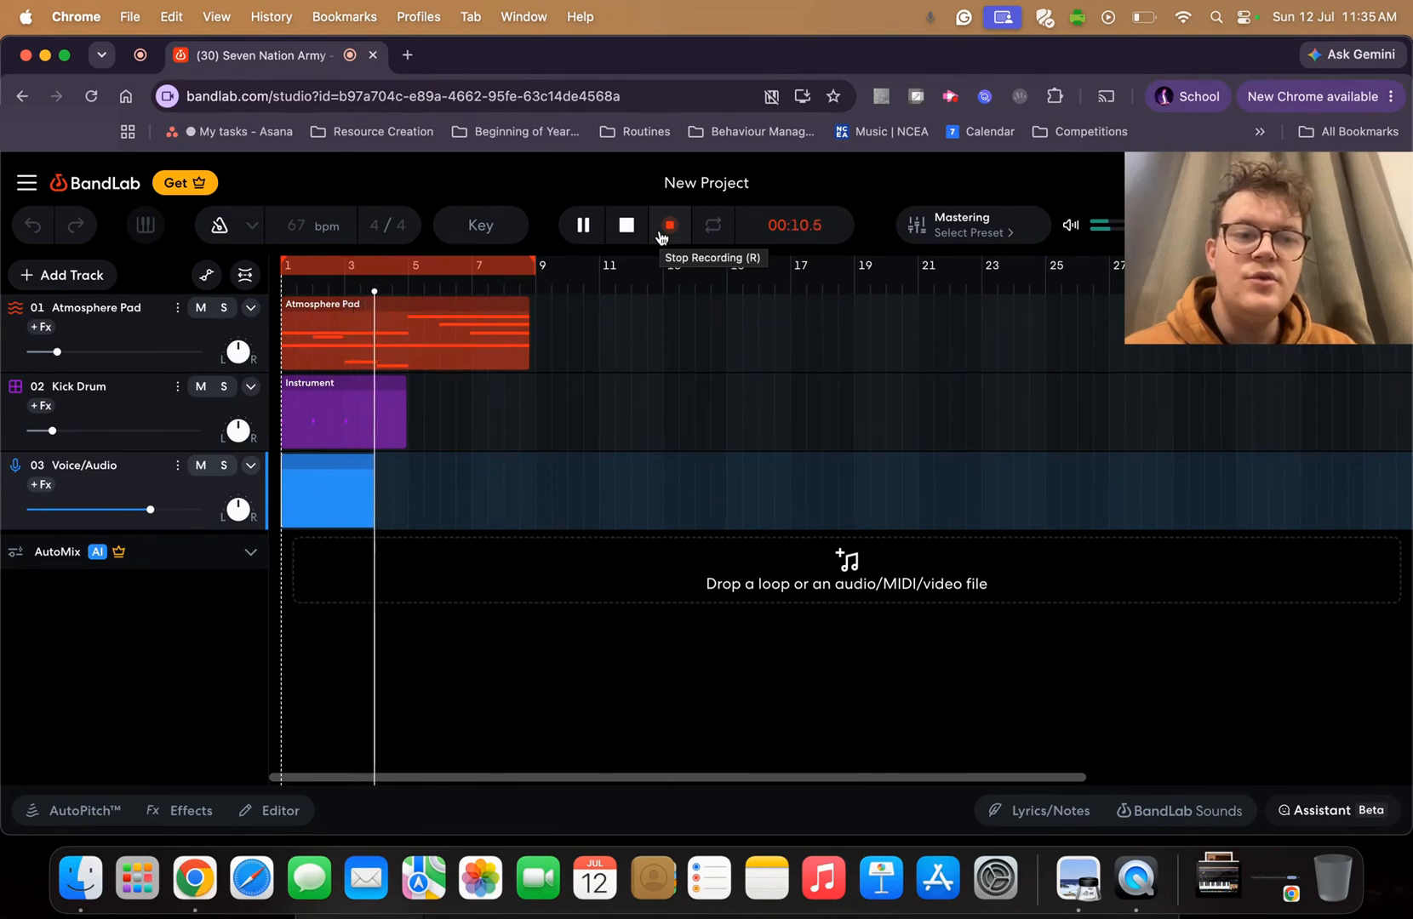
left_click(662, 237)
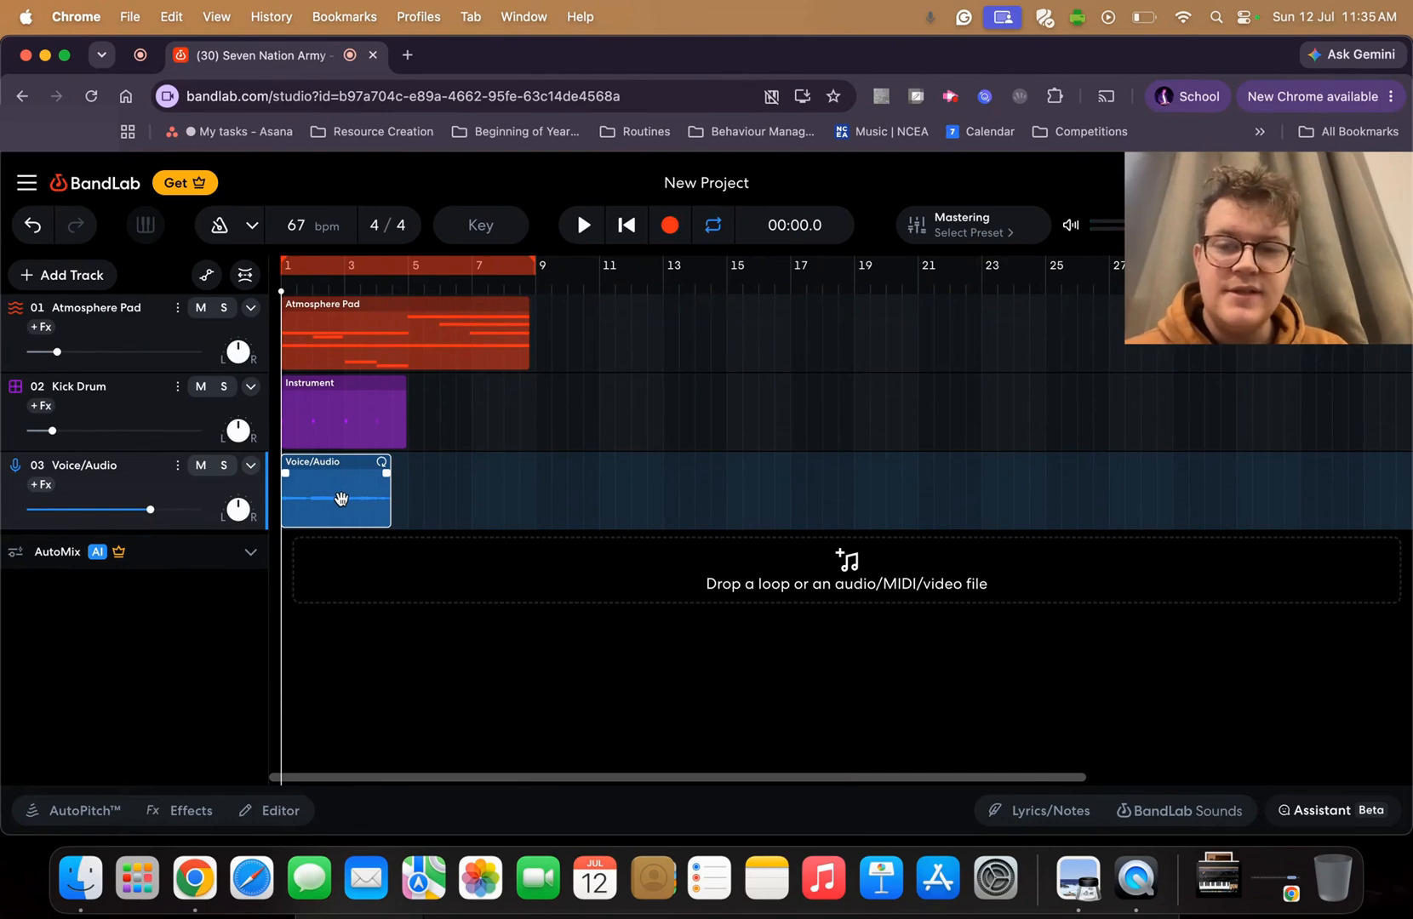
Replace the second voice take with a new recording of about four bars starting at bar 1
key("BackSpace")
left_click(670, 227)
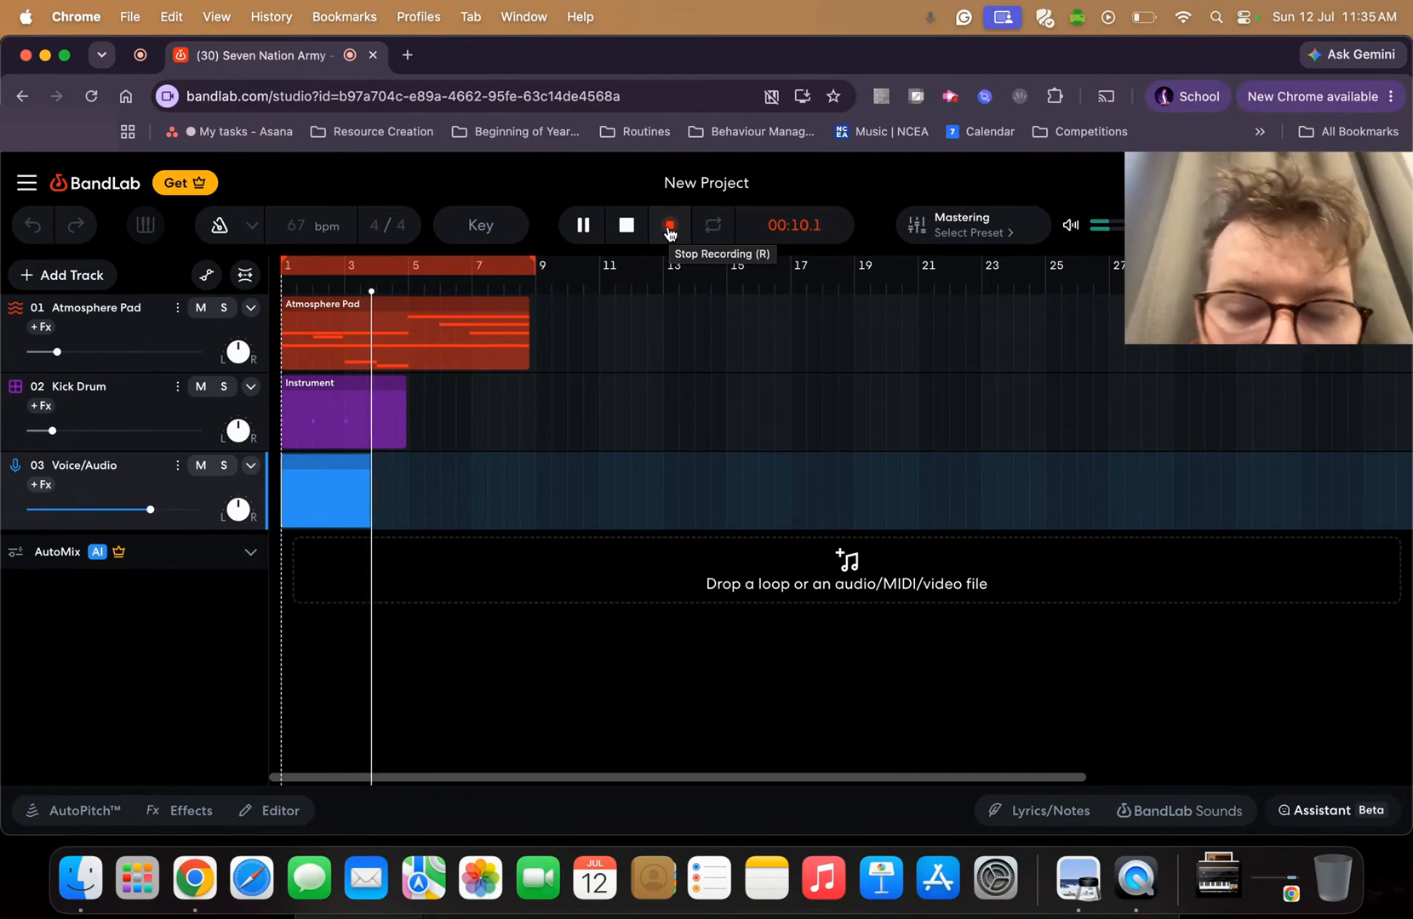
left_click(670, 228)
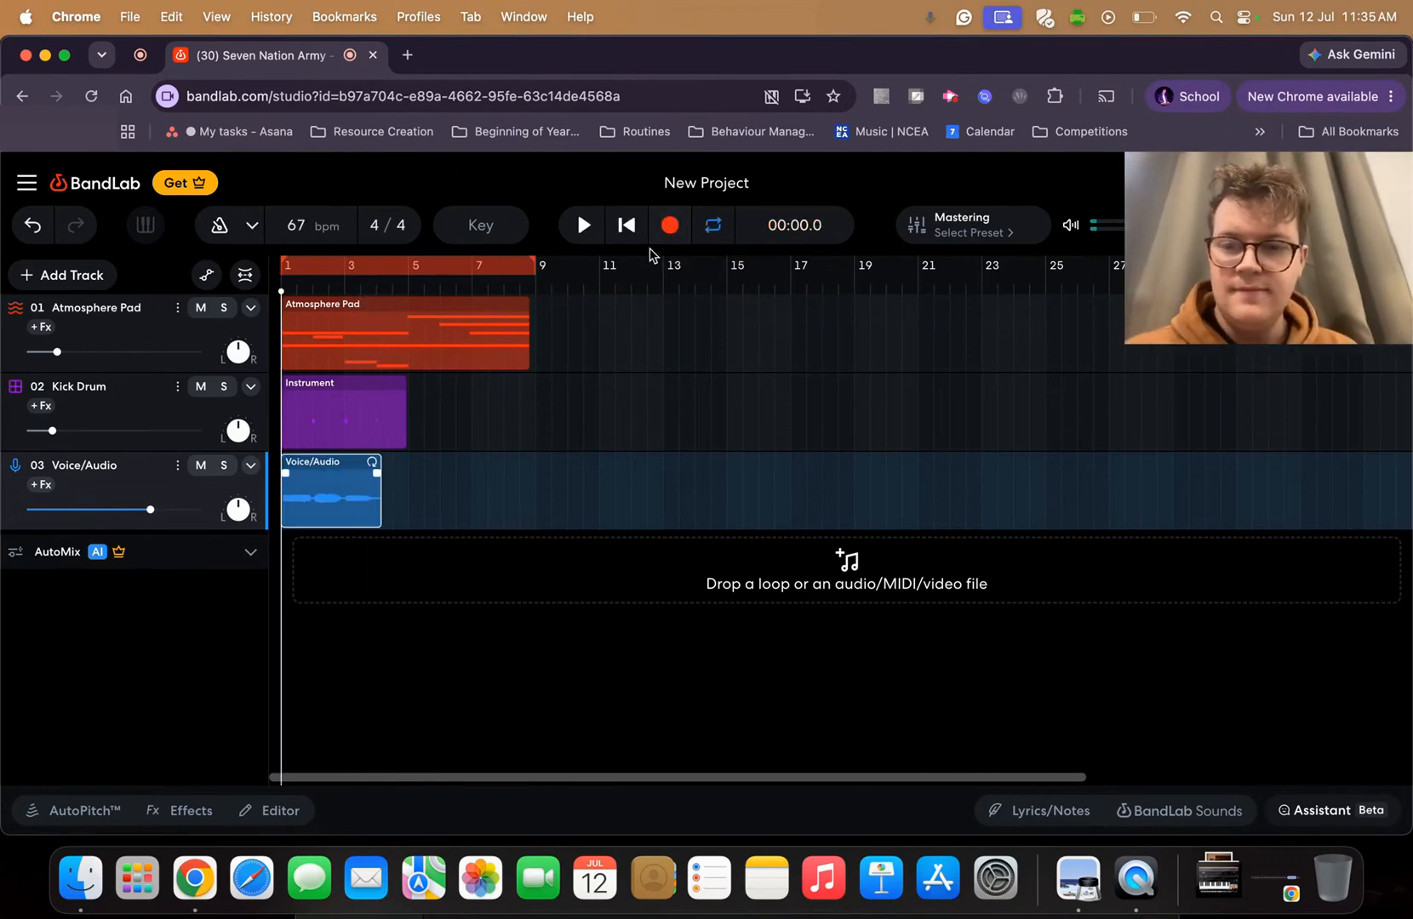
During playback of the new take, raise the Kick Drum volume to about 70% and the Atmosphere Pad volume to about 60% of the range
key("space")
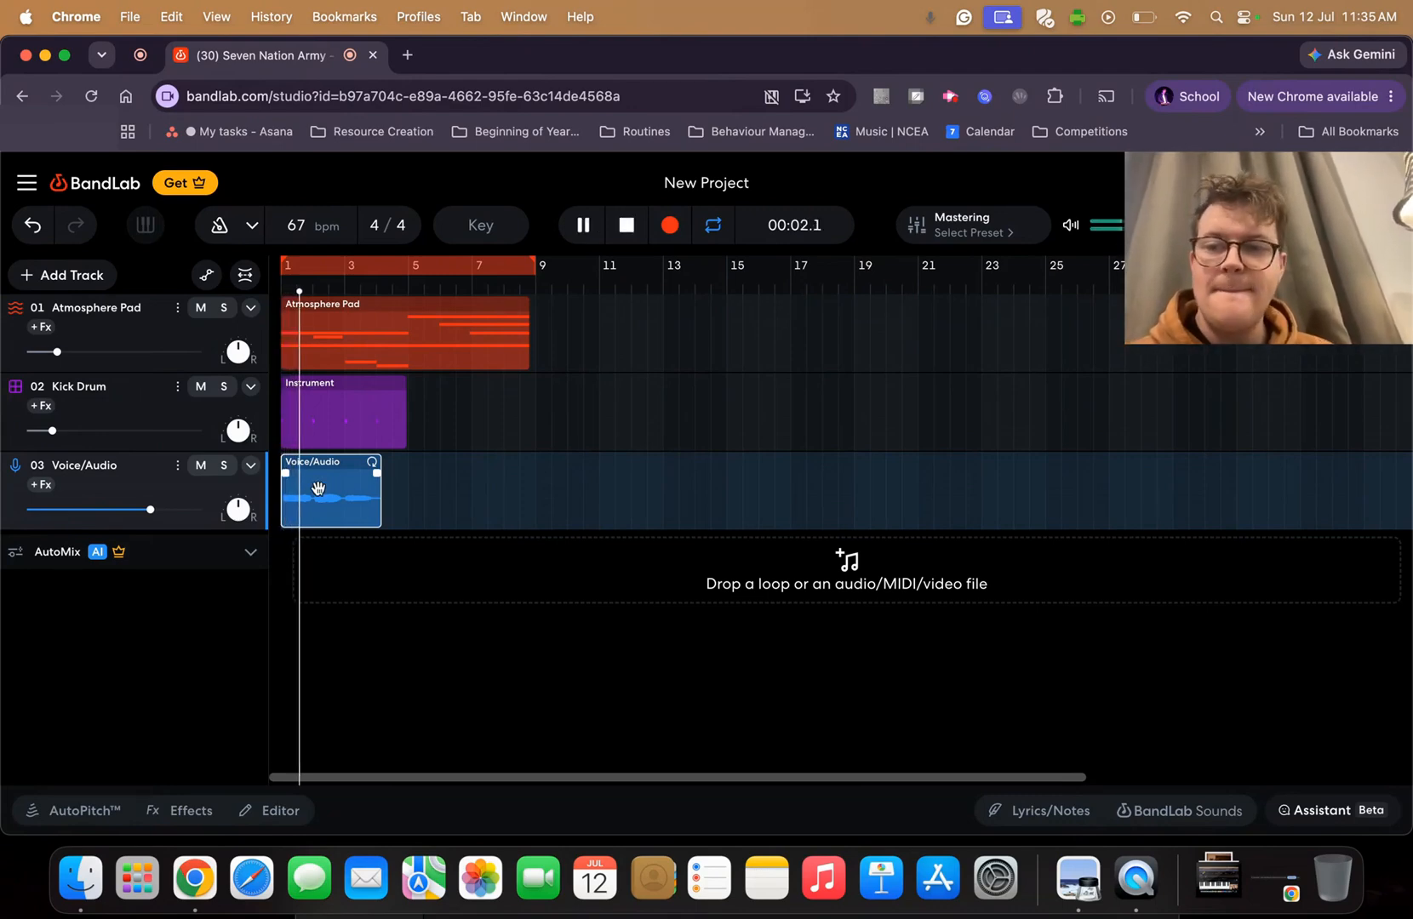
left_click_drag(52, 431, 150, 430)
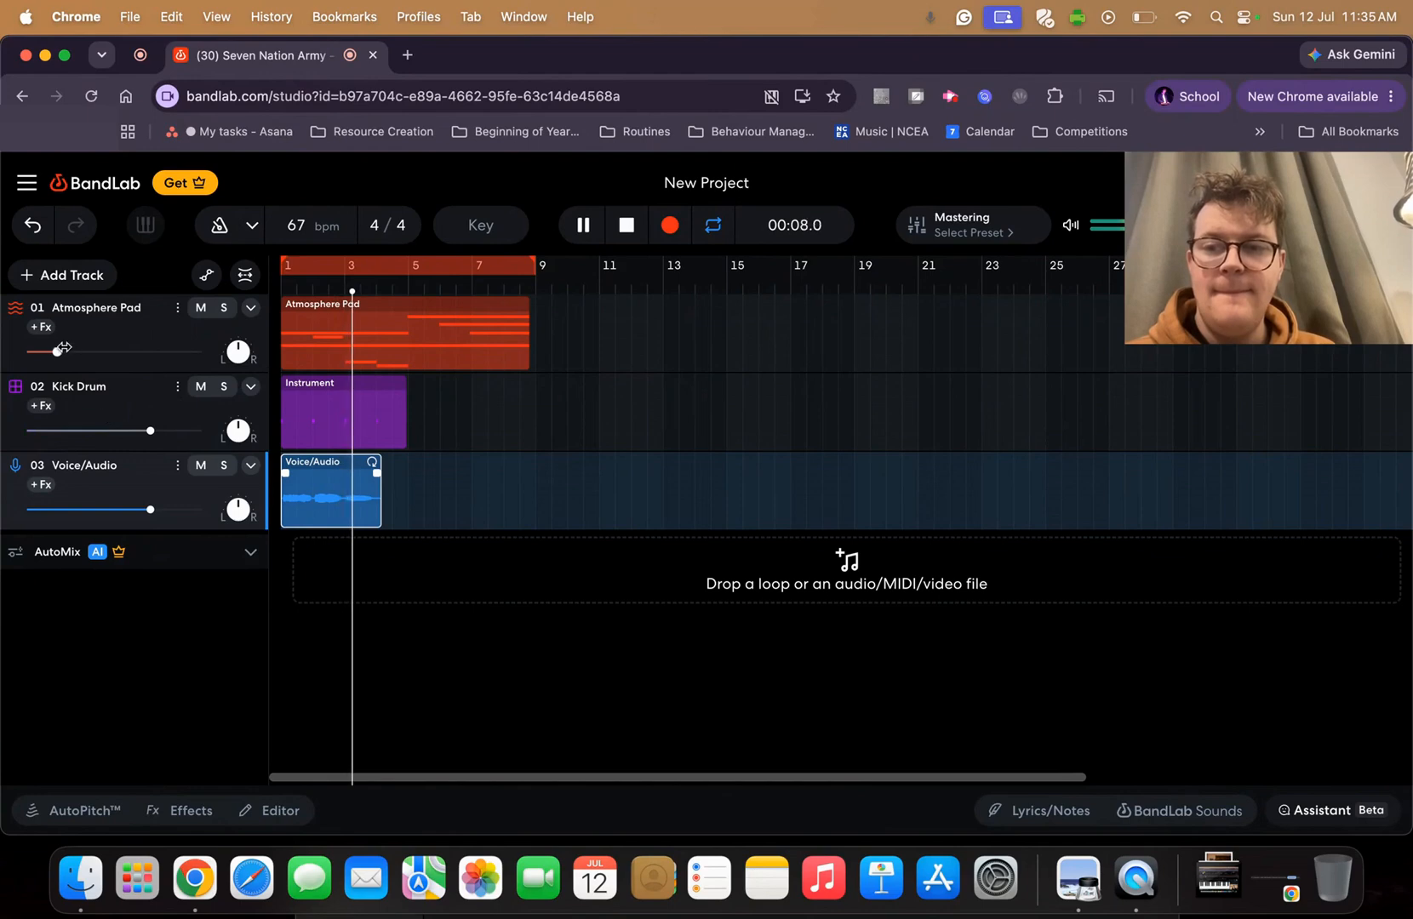
left_click_drag(62, 350, 132, 352)
key("space")
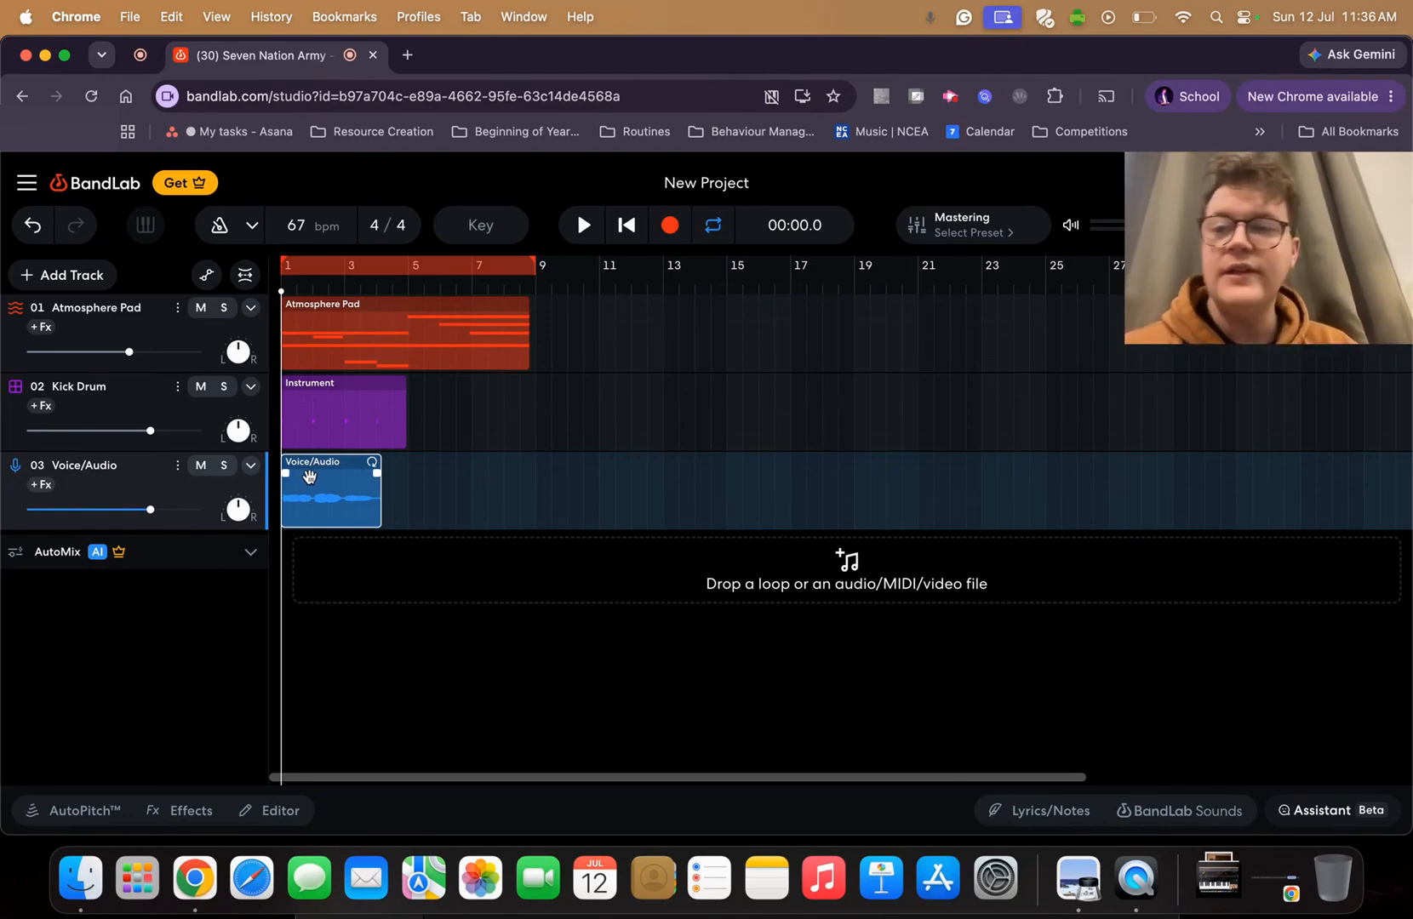
Run the Latency Test, repeat it for a usable measurement, and apply the round-trip latency correction
left_click(27, 182)
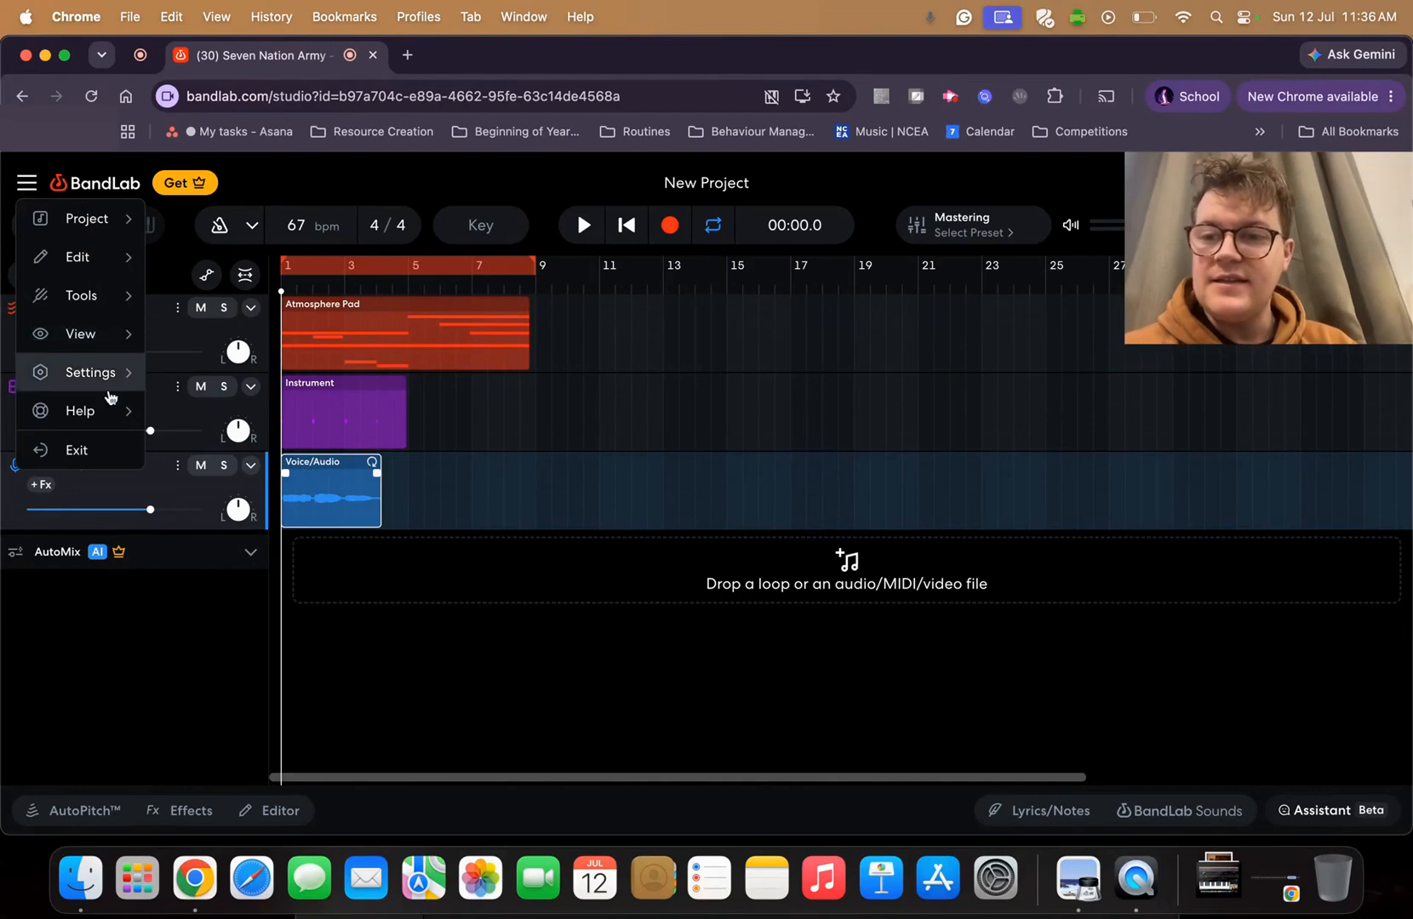
mouse_move(110, 396)
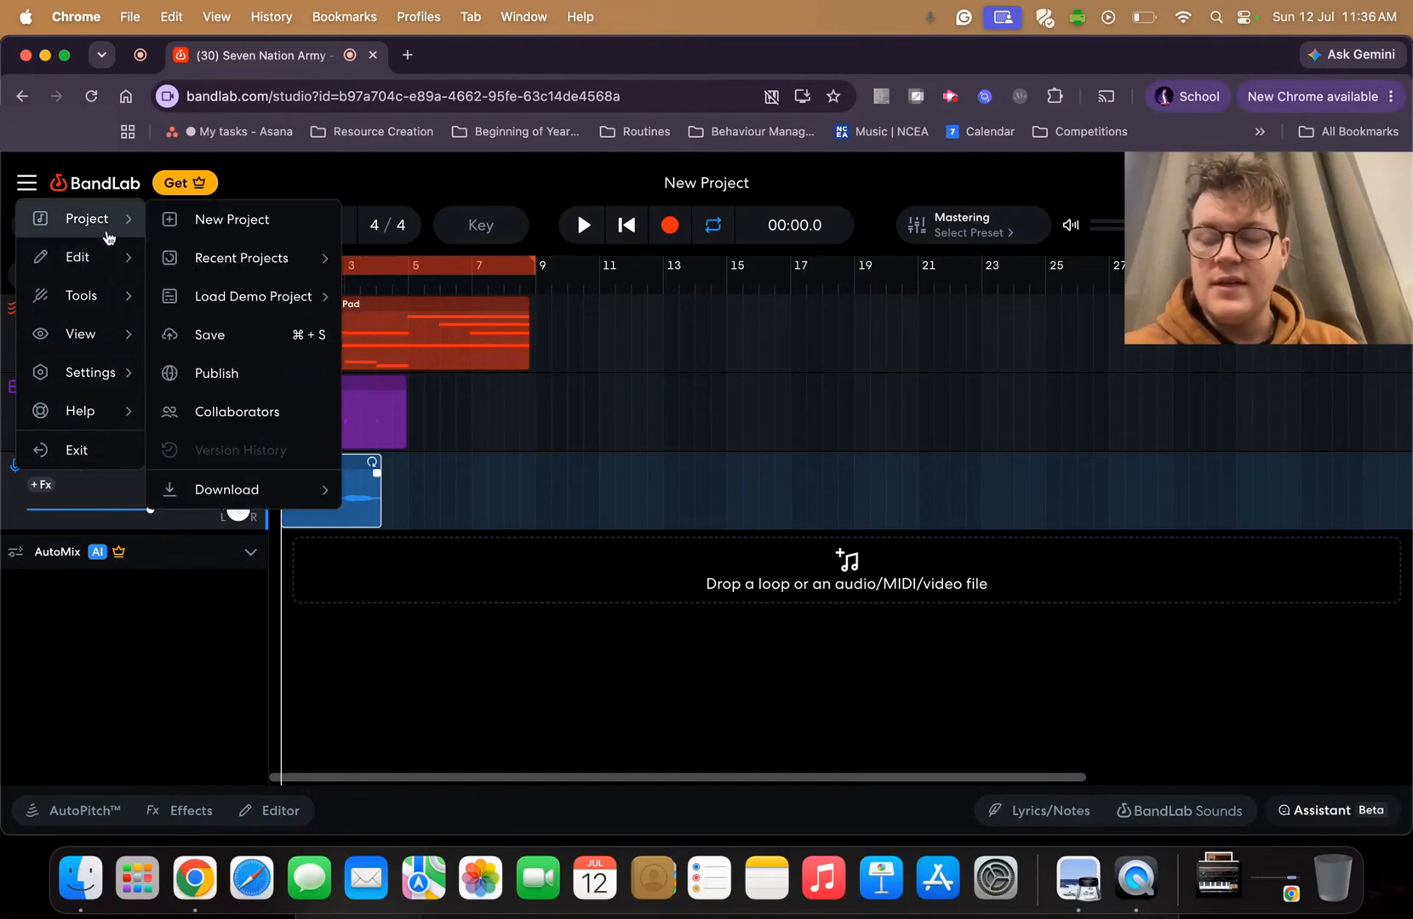
mouse_move(109, 295)
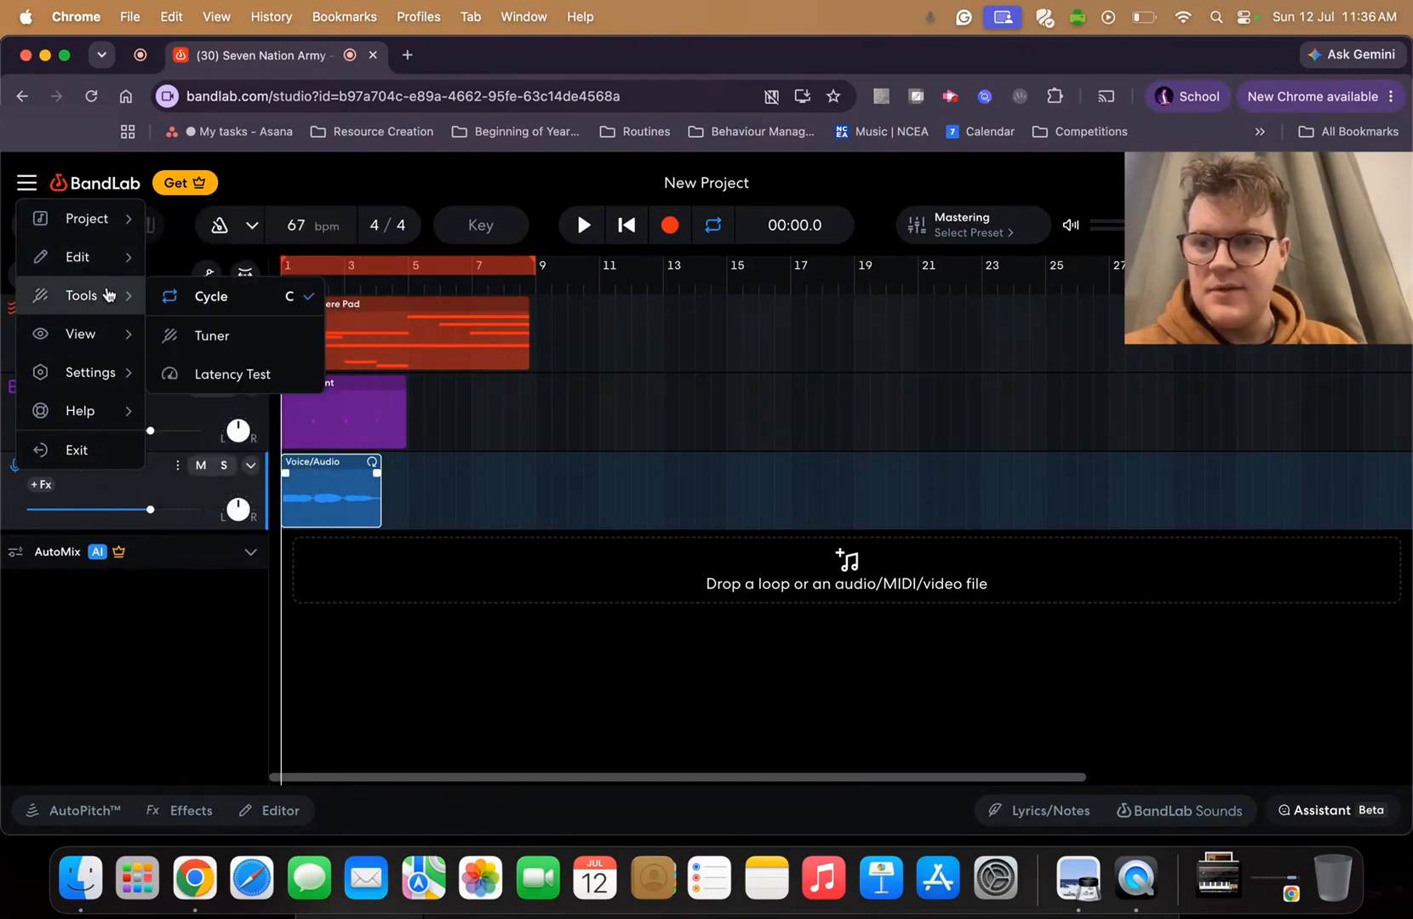
left_click(220, 384)
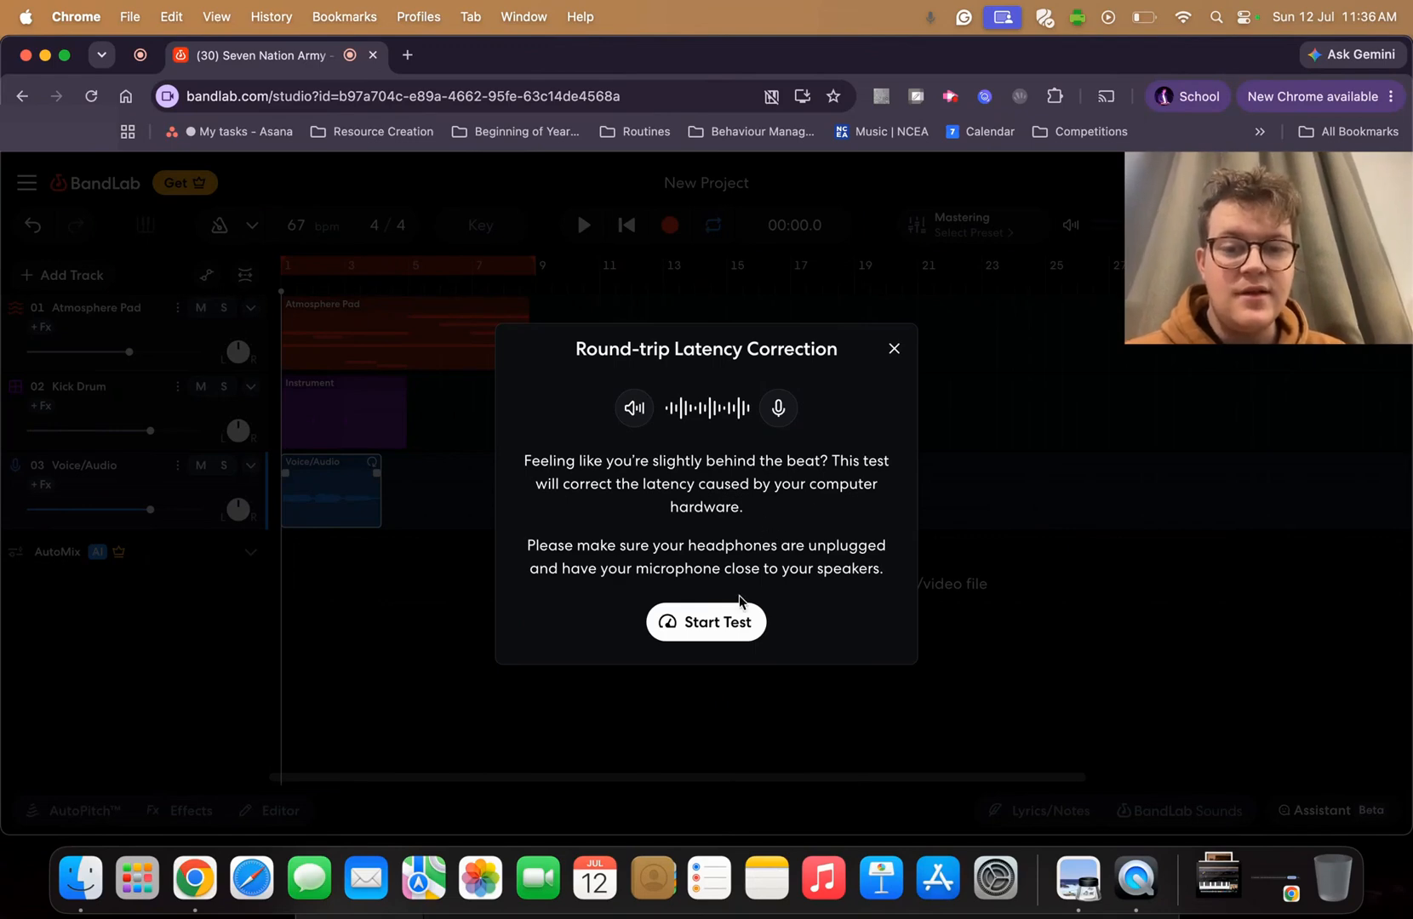
left_click(725, 624)
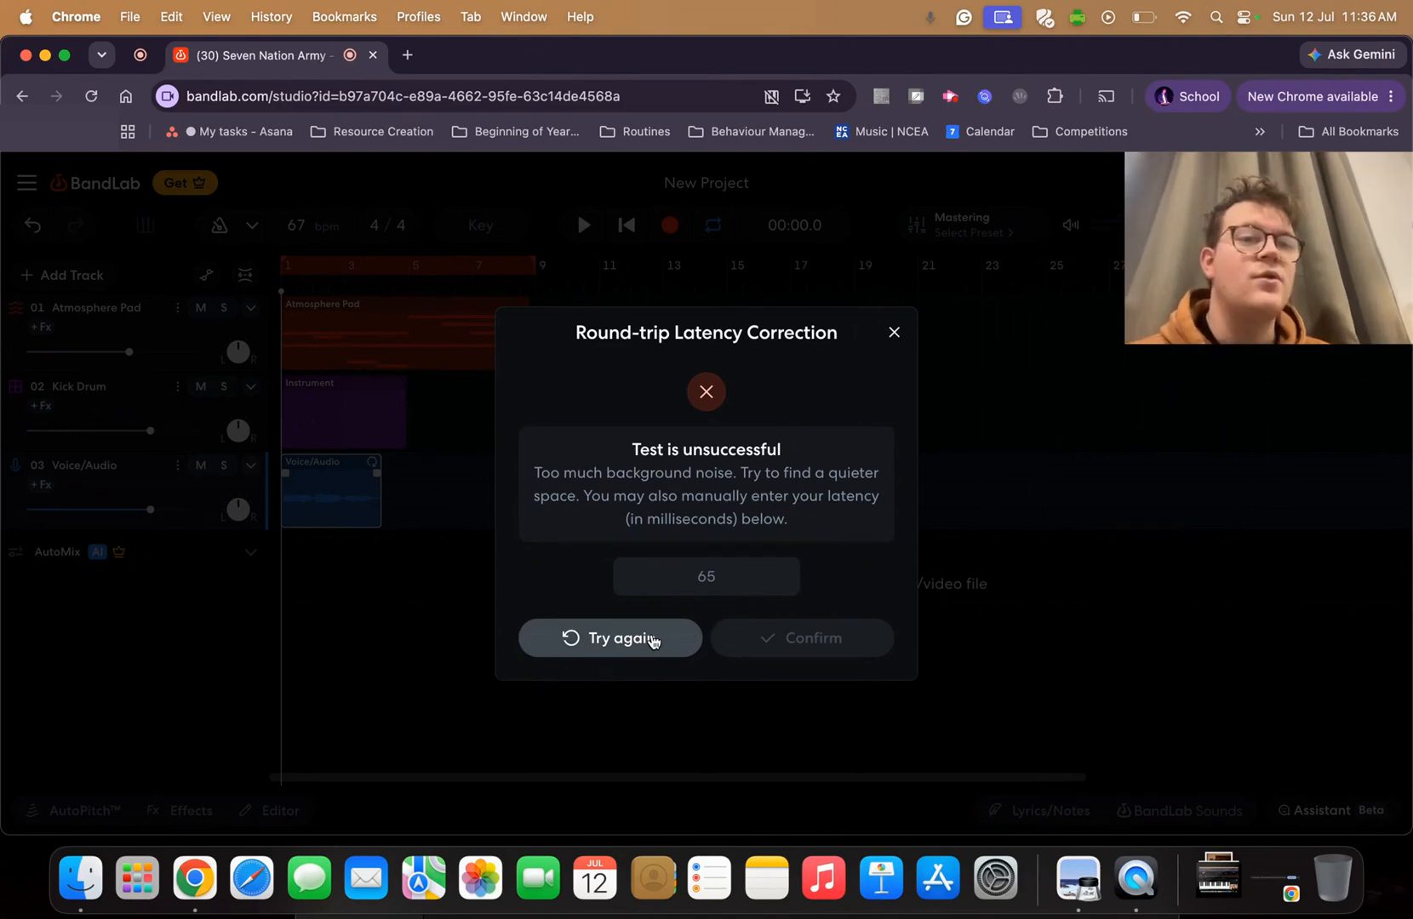
left_click(652, 640)
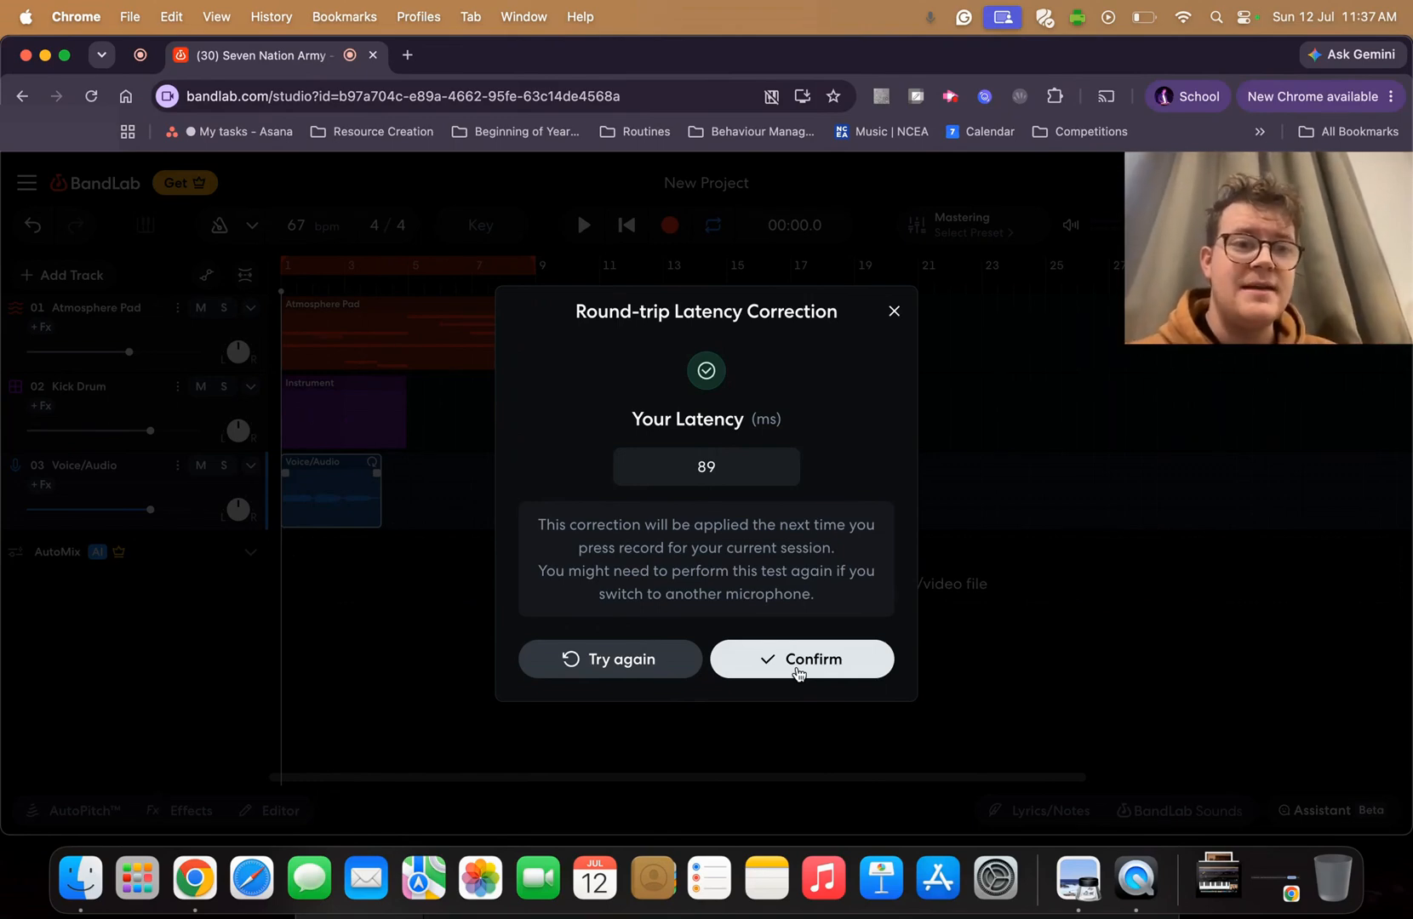
left_click(796, 670)
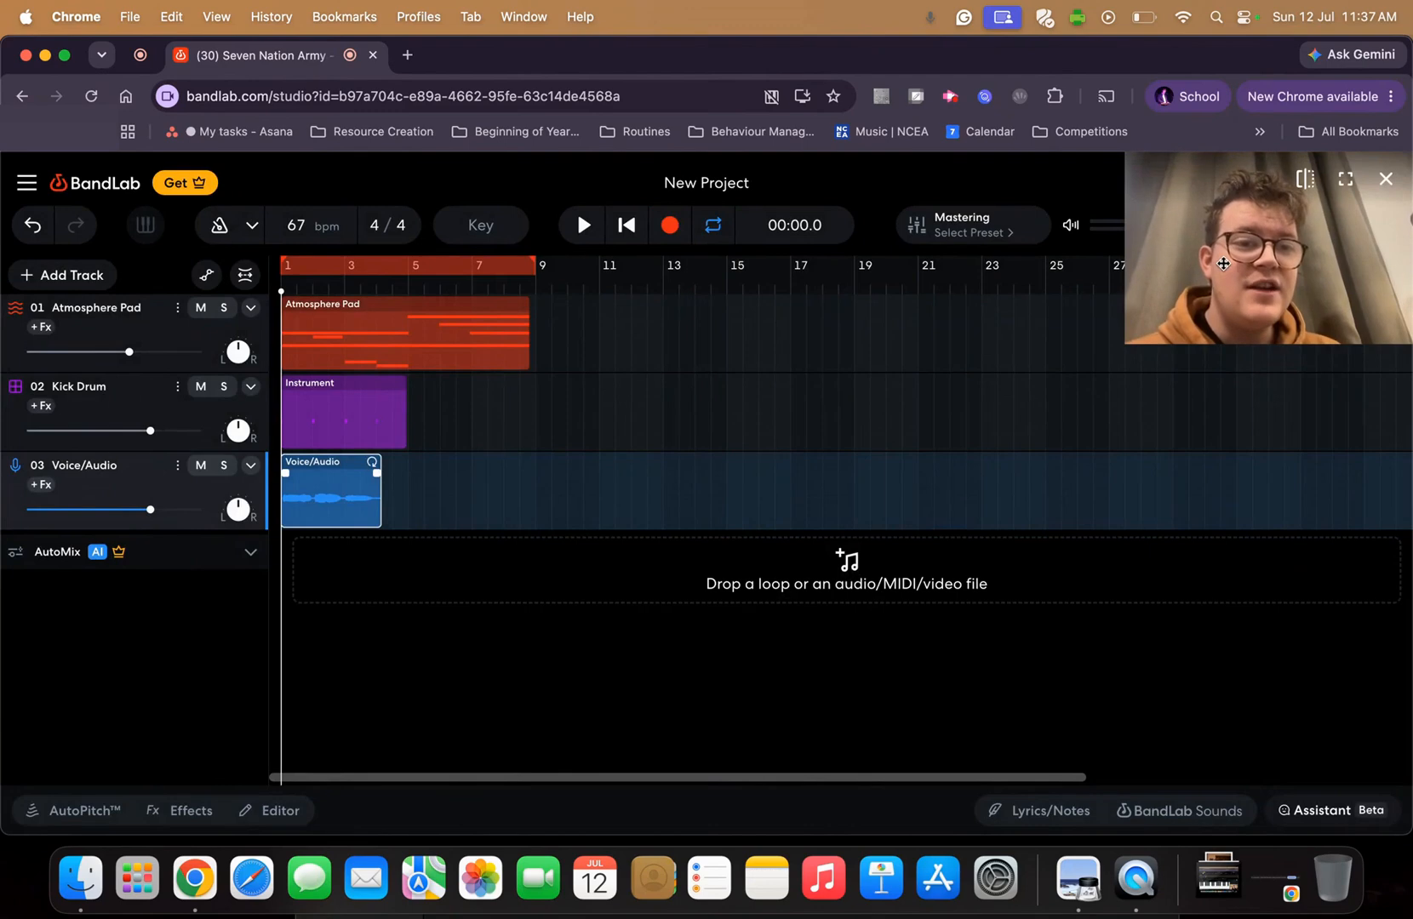